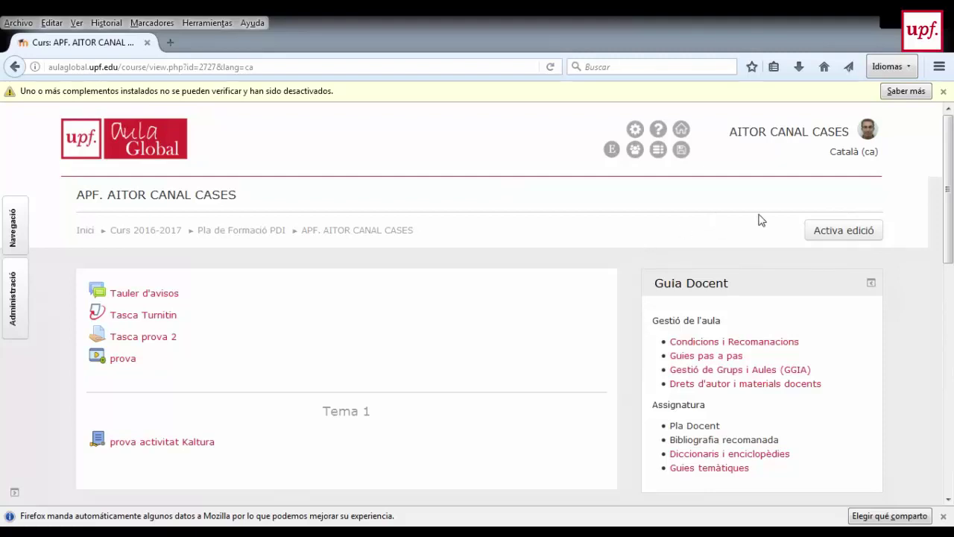
Turn on editing for the course page and dismiss the browser's warning about unverified add-ons
left_click(844, 232)
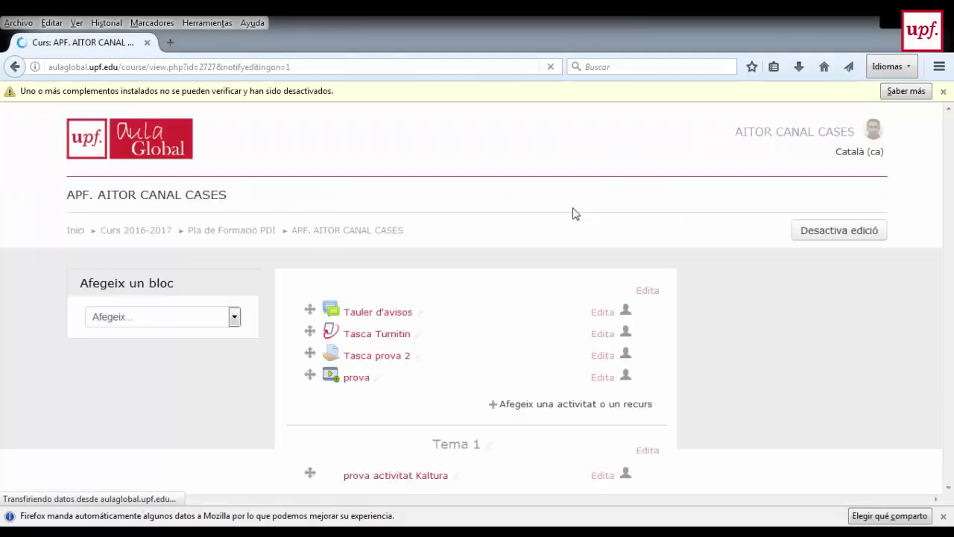
scroll(581, 216, "down", 2)
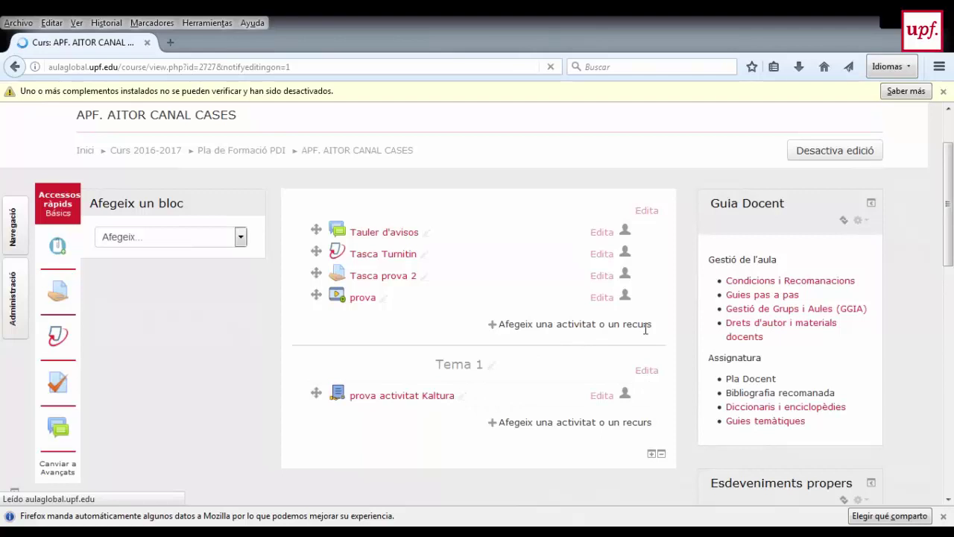
left_click(943, 91)
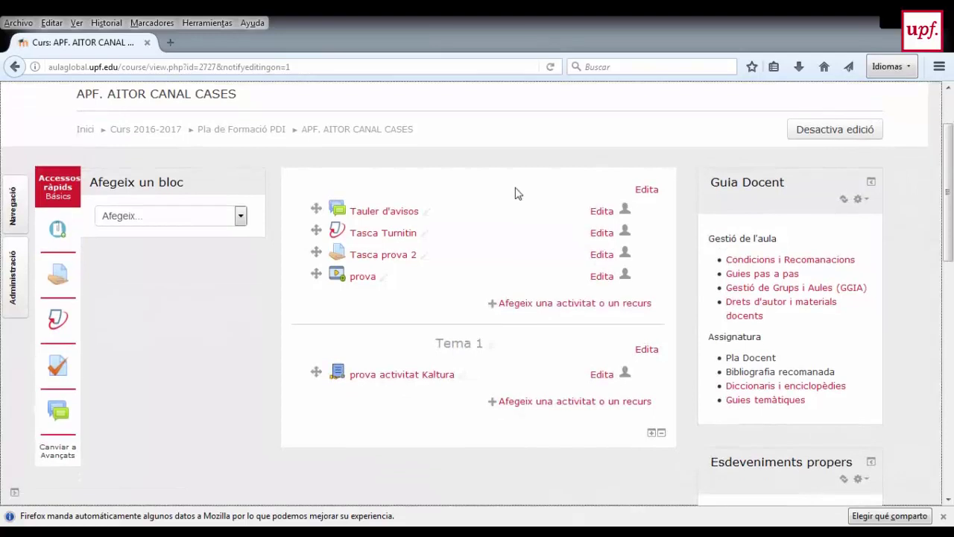
Add a Tasca de Turnitin activity to the course's general section above Tema 1
left_click(521, 304)
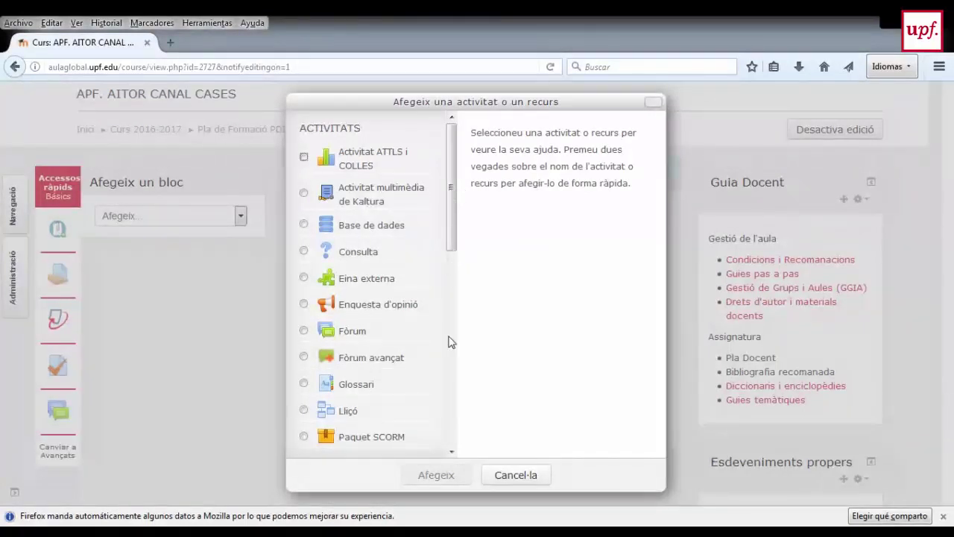
scroll(453, 320, "down", 3)
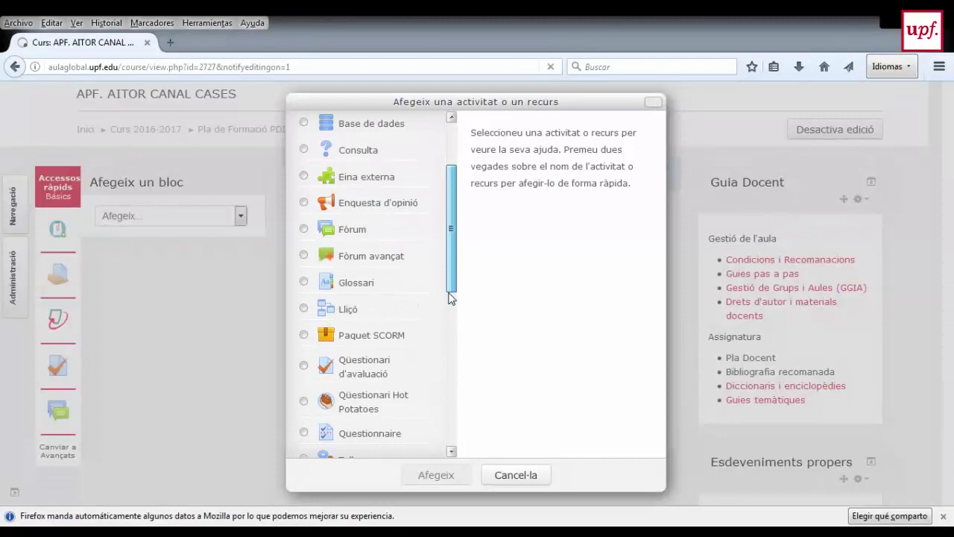
scroll(452, 313, "down", 5)
scroll(454, 369, "down", 3)
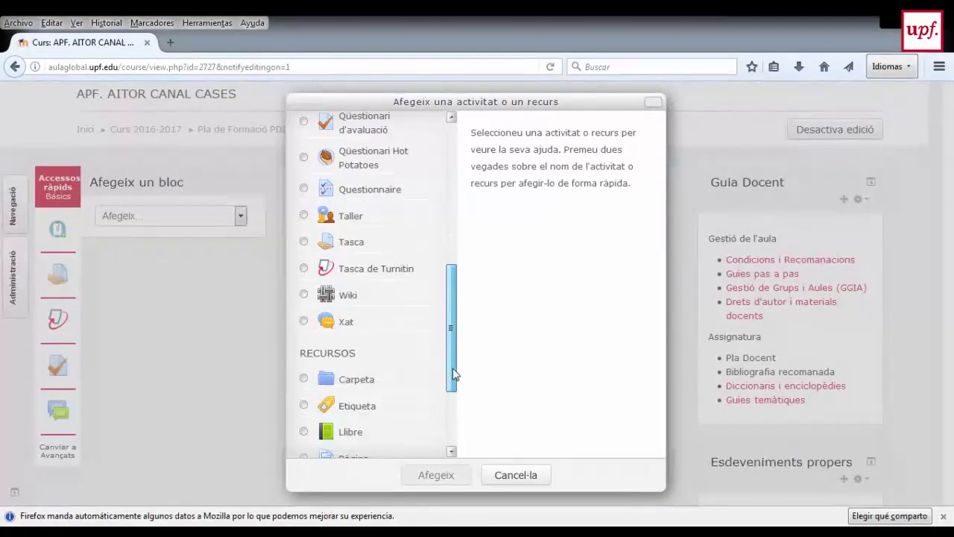
scroll(451, 414, "down", 4)
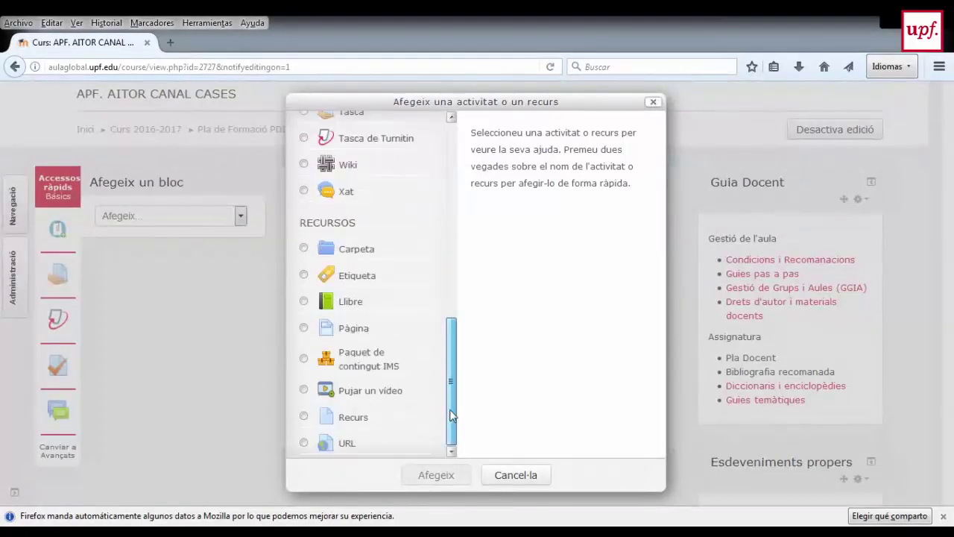
scroll(451, 397, "up", 6)
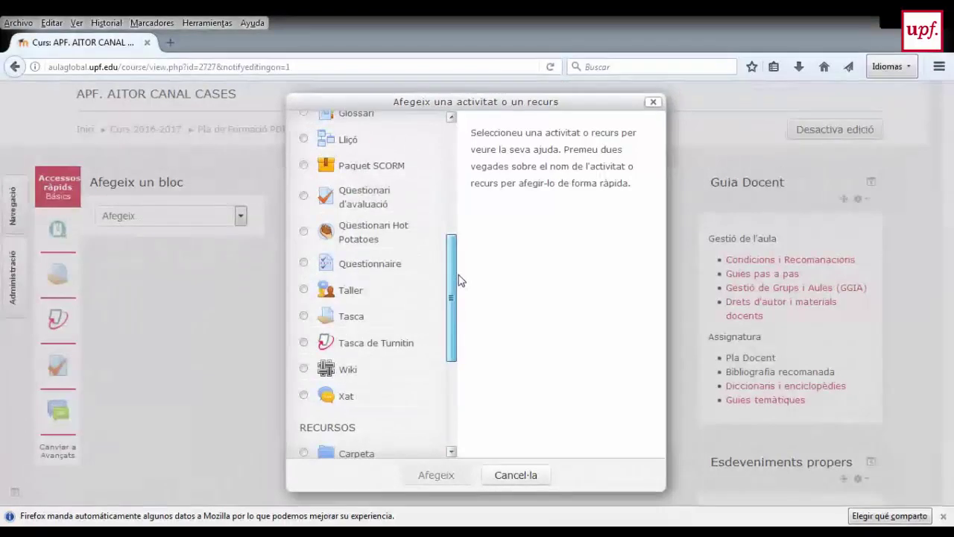
scroll(457, 279, "up", 2)
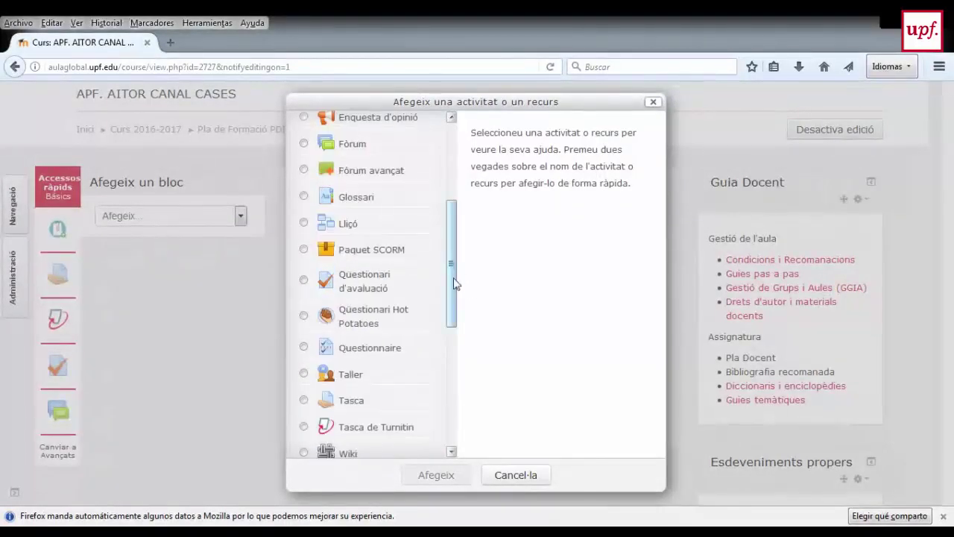
scroll(453, 345, "down", 4)
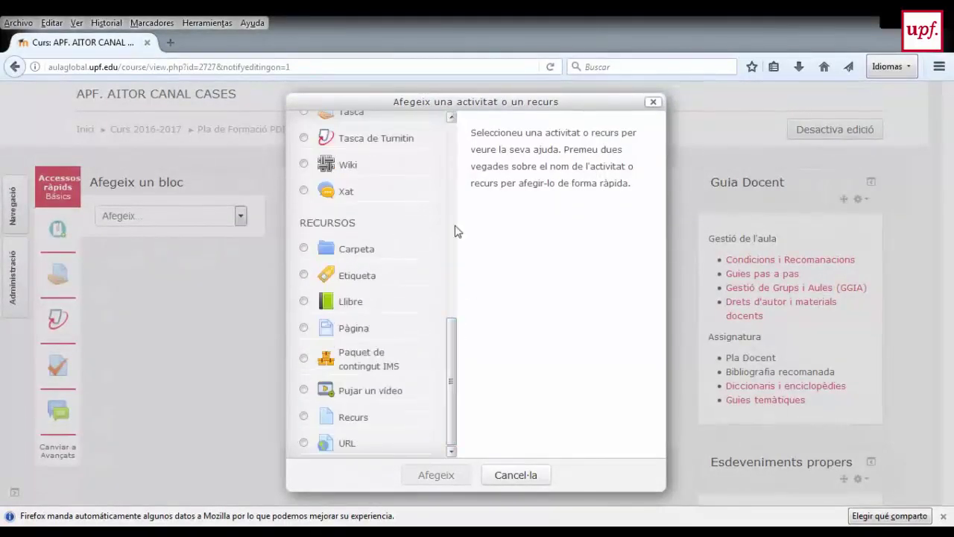
scroll(451, 304, "up", 2)
scroll(450, 303, "up", 1)
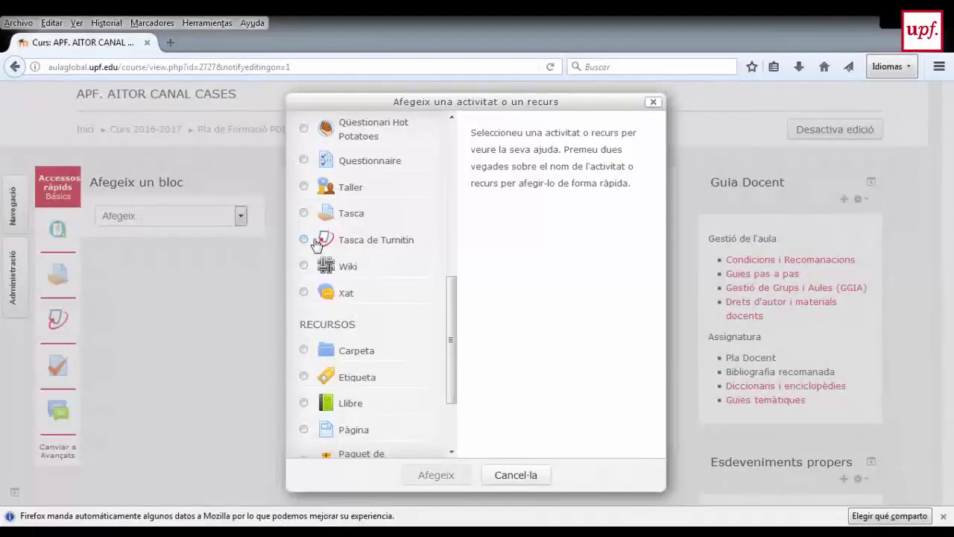
left_click(317, 241)
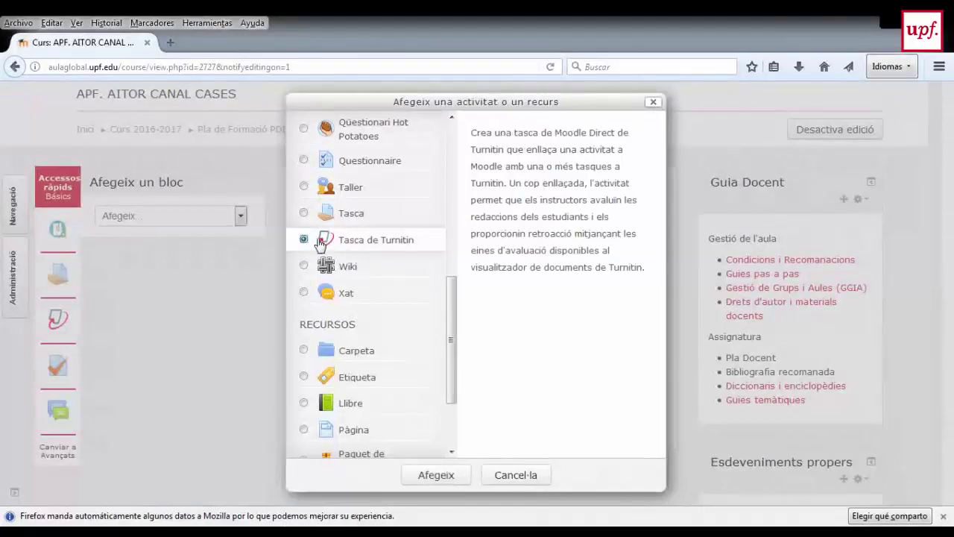
left_click(448, 478)
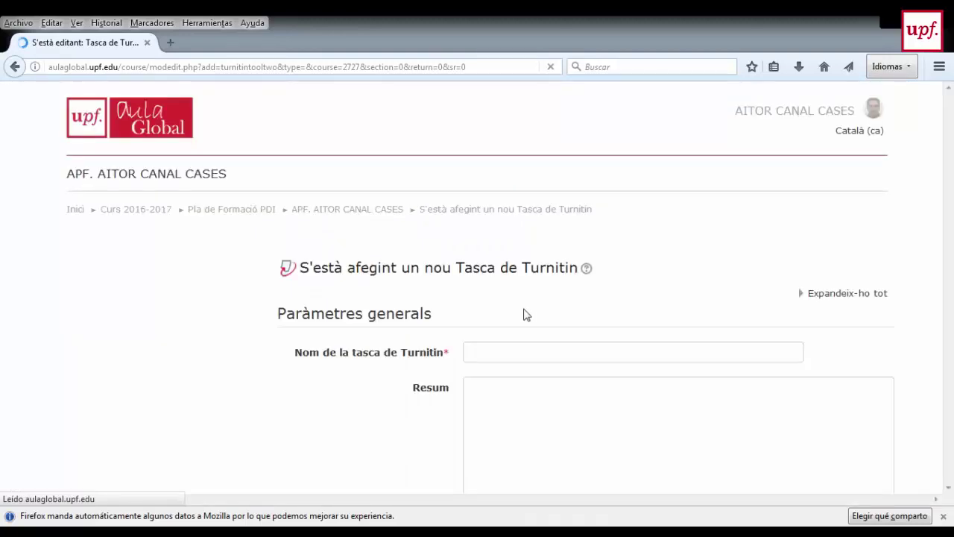
Name the new Turnitin assignment "Prova Webminar"
left_click(480, 353)
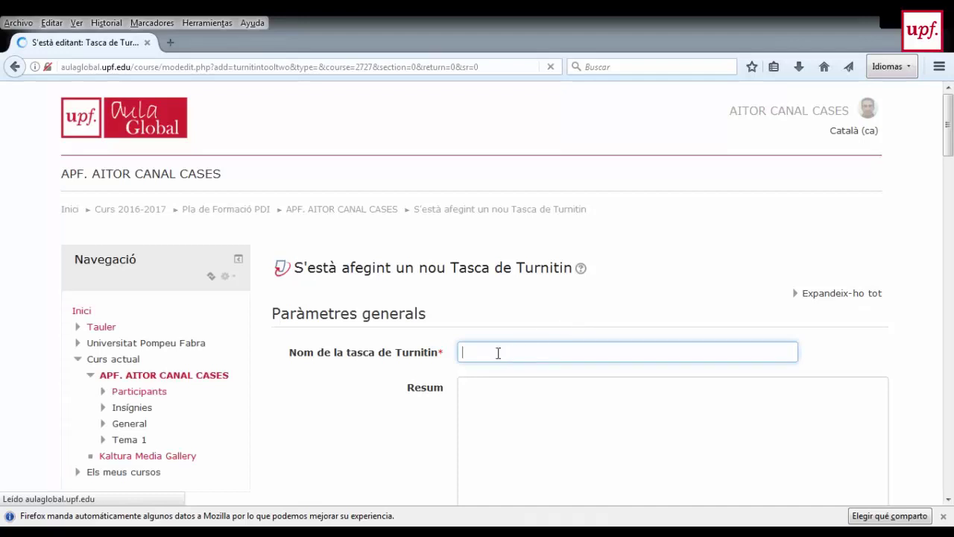
type("Prova ")
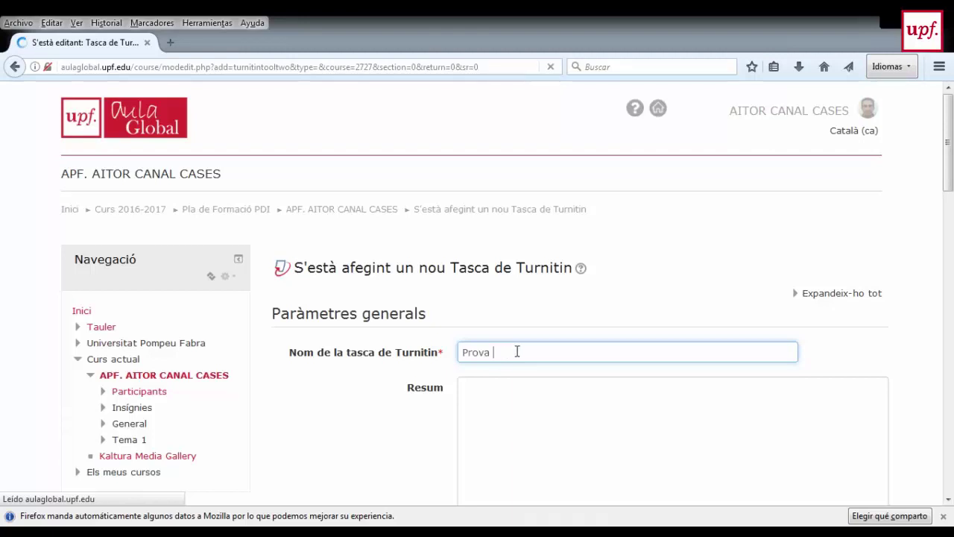
type("W")
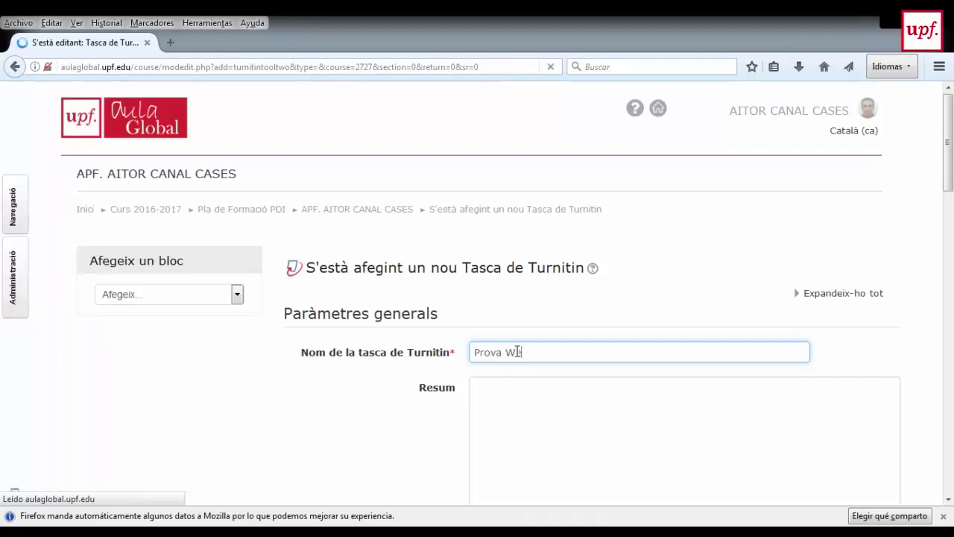
type("ebminar")
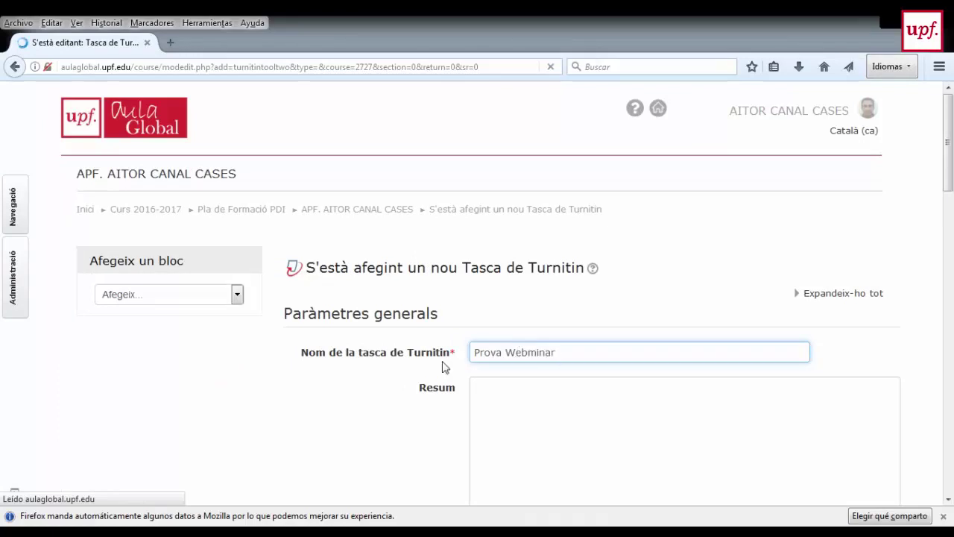
Set the assignment's submission type (Tipus de tramesa) to Càrrega de fitxers
scroll(442, 380, "down", 2)
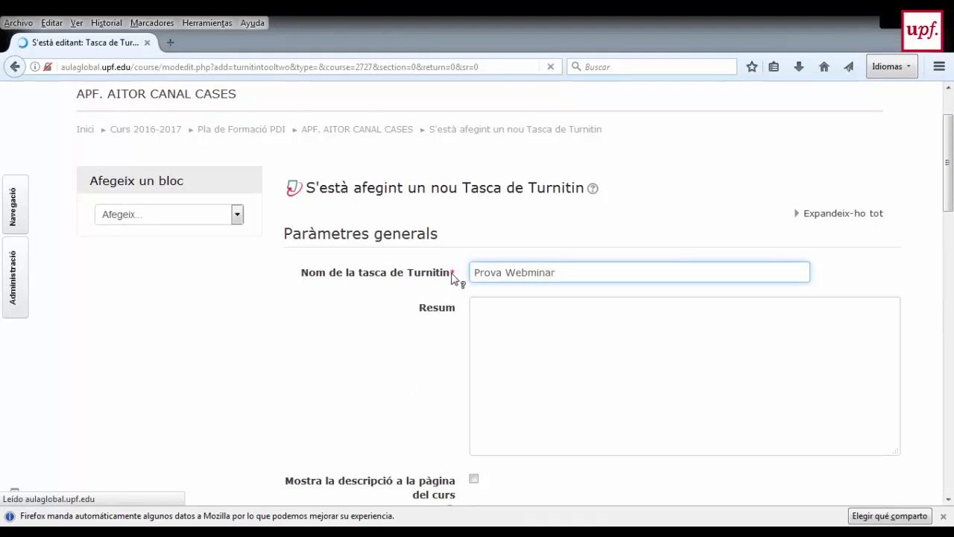
scroll(463, 291, "down", 2)
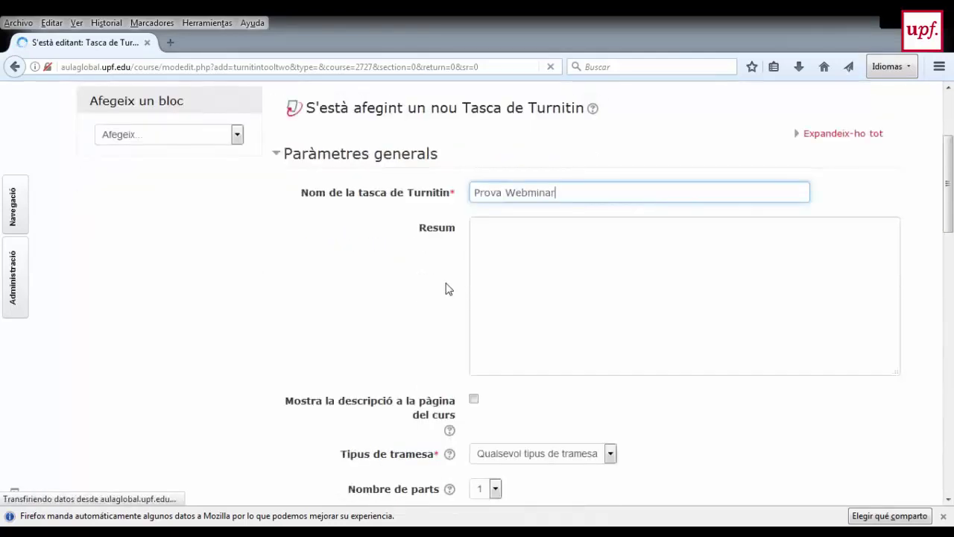
scroll(483, 316, "down", 3)
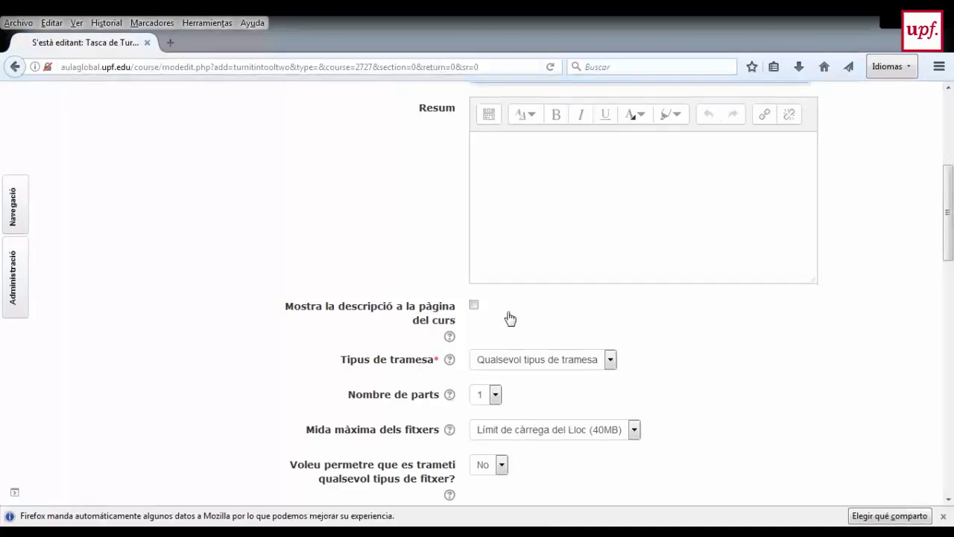
scroll(422, 301, "down", 2)
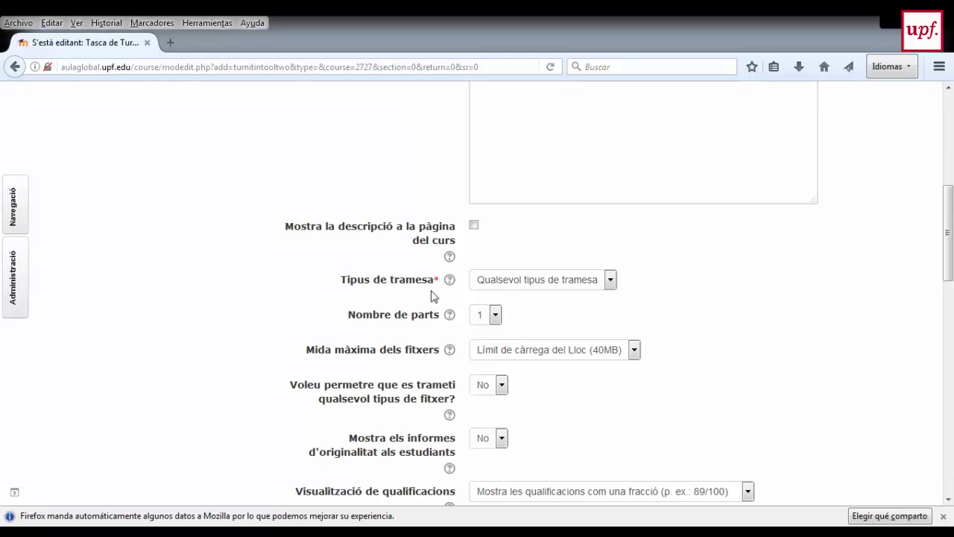
left_click(610, 280)
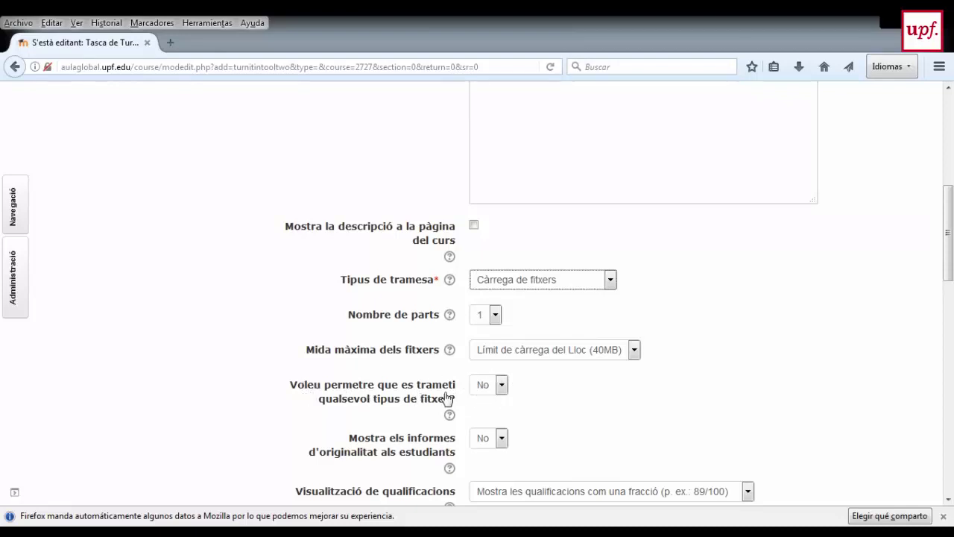
Choose No both for allowing submission of any file type and for showing originality reports to students
left_click(502, 385)
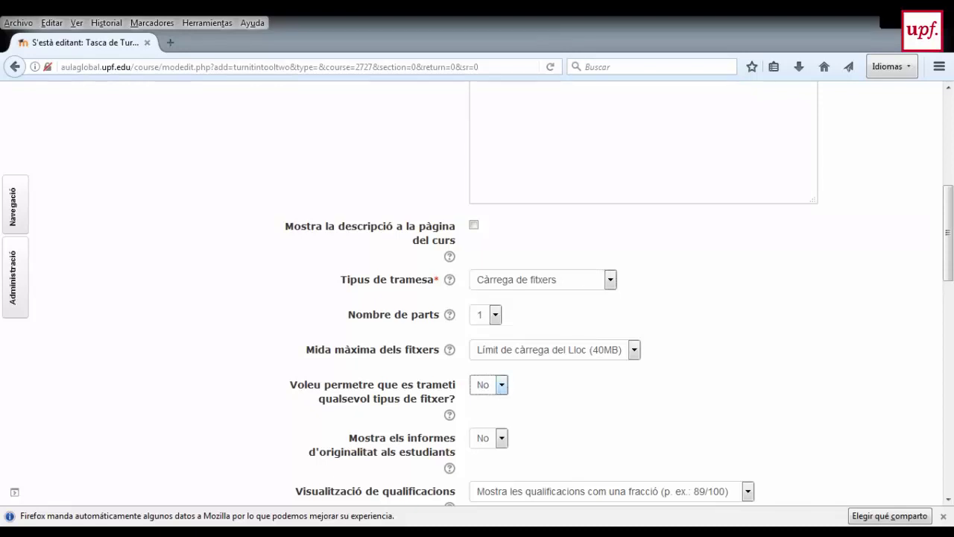
left_click(522, 404)
scroll(520, 394, "down", 2)
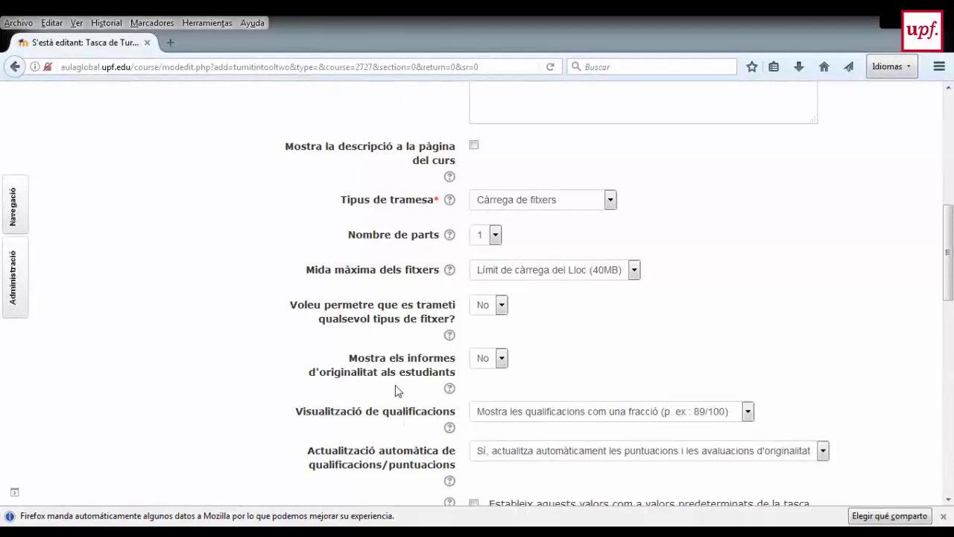
left_click(504, 360)
left_click(533, 373)
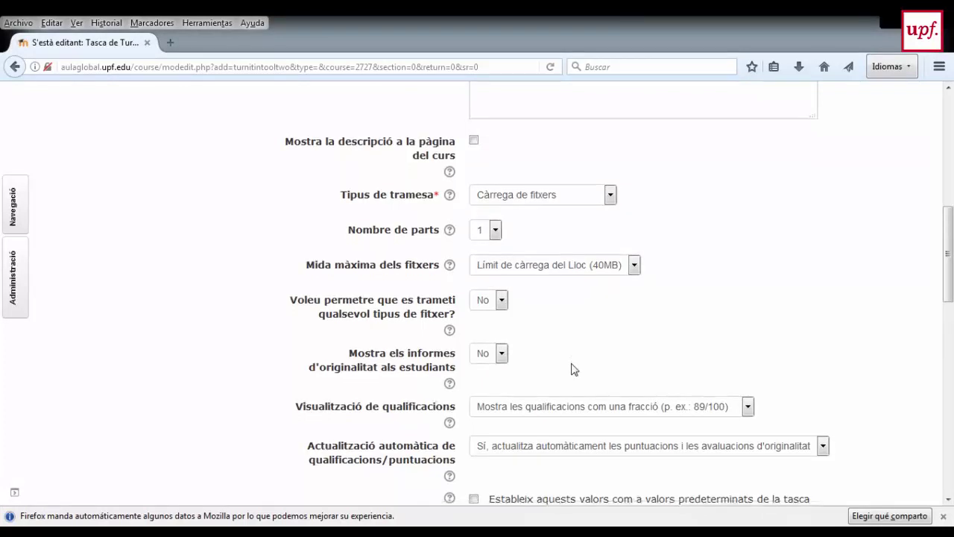
Expand the Qualificació settings and set the maximum score (Puntuació màxima) to 10
scroll(571, 368, "down", 2)
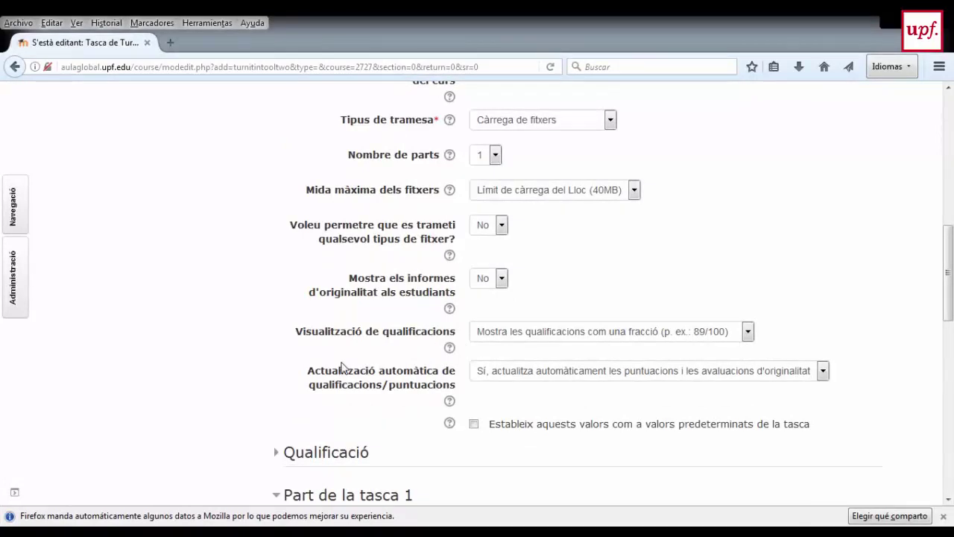
scroll(351, 364, "down", 2)
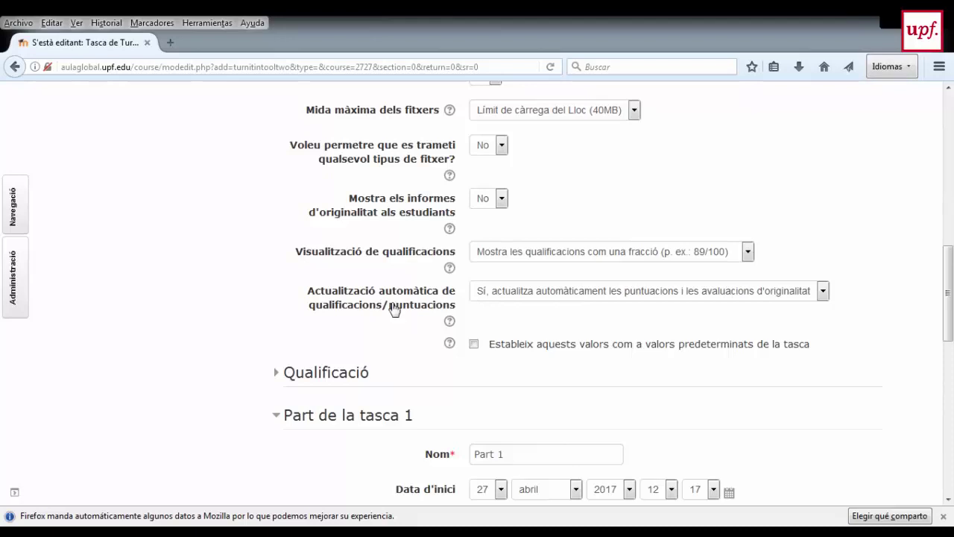
scroll(382, 318, "down", 2)
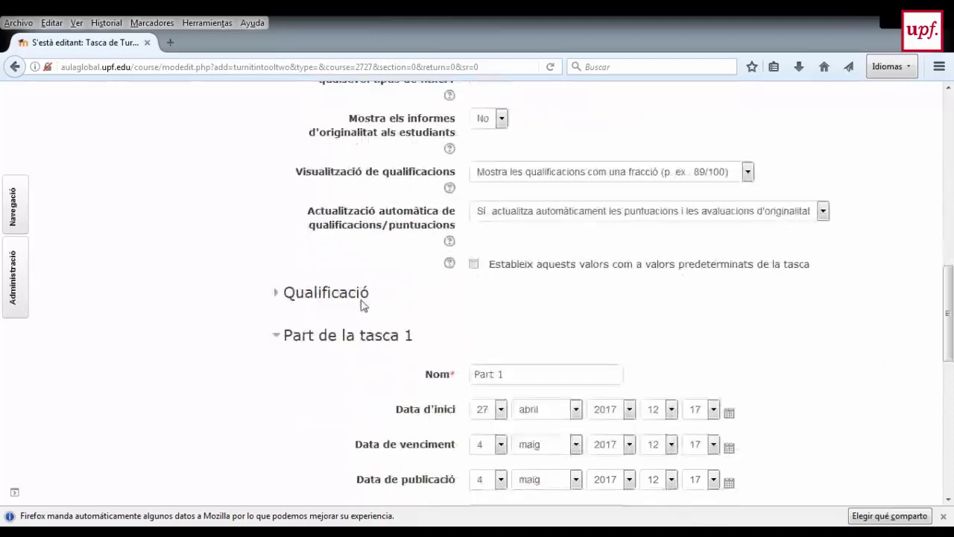
left_click(275, 295)
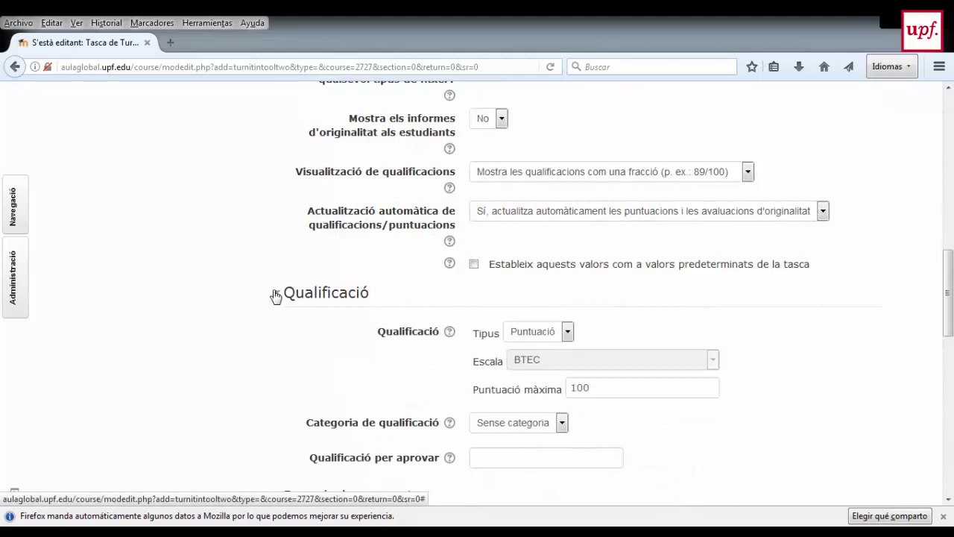
left_click(594, 386)
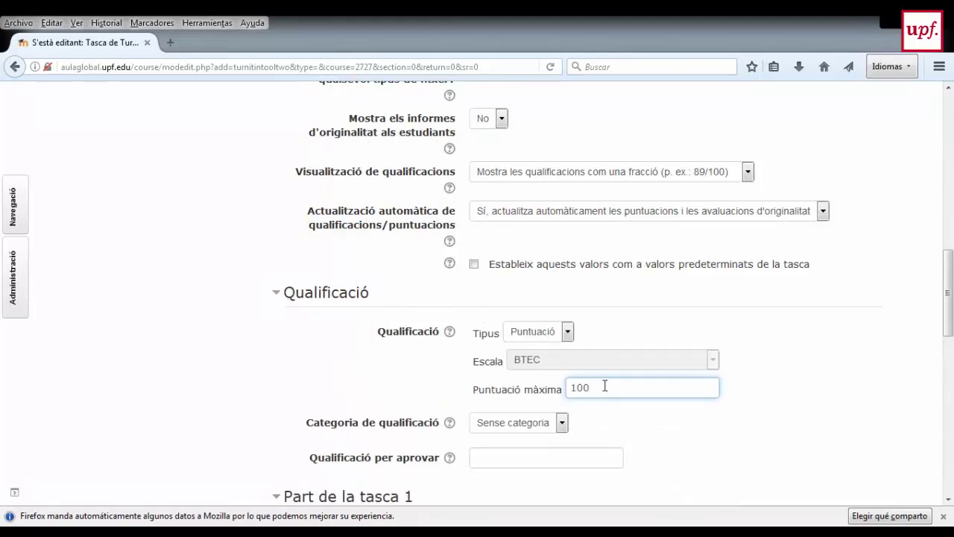
key("BackSpace")
Rename the first assignment part under Part de la tasca 1 as "enviament"
scroll(377, 262, "down", 2)
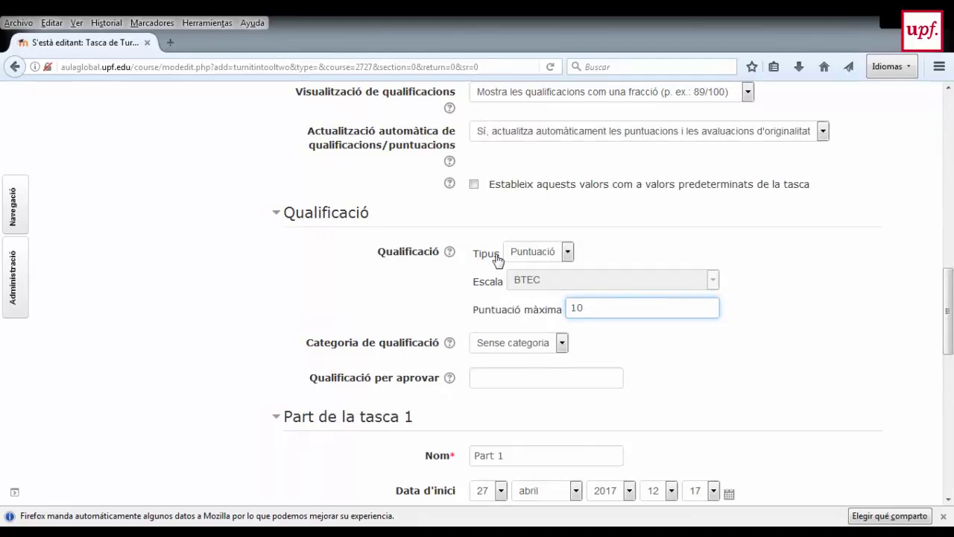
scroll(387, 321, "down", 2)
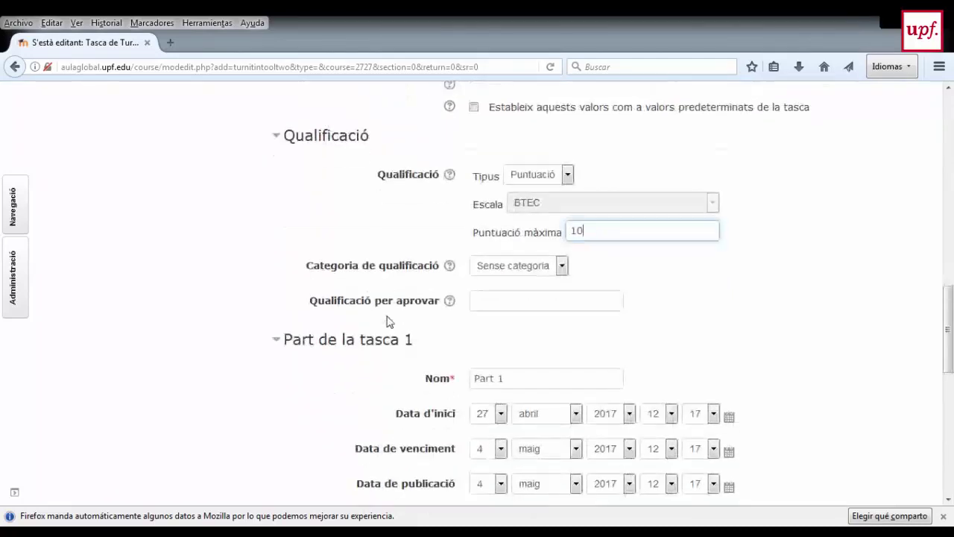
scroll(389, 317, "down", 2)
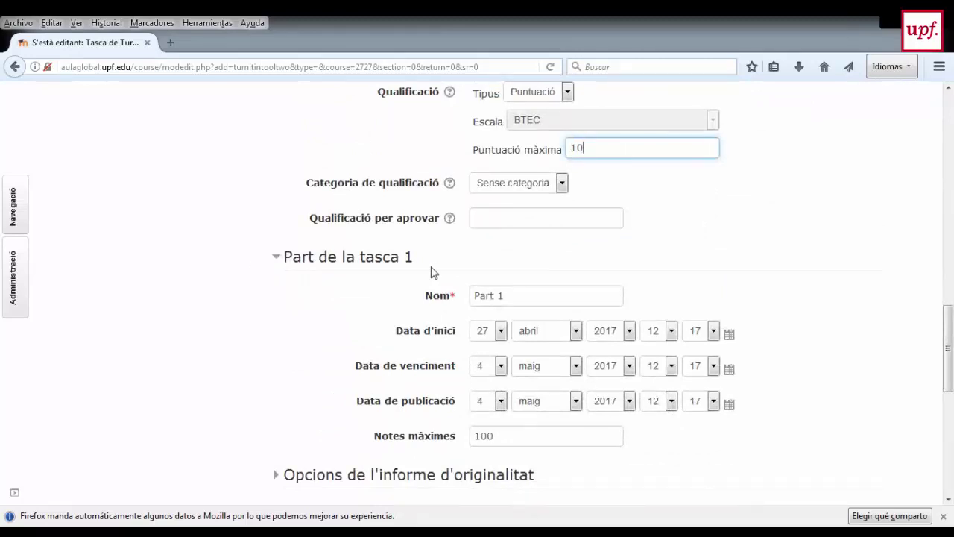
left_click(512, 294)
left_click_drag(512, 294, 468, 296)
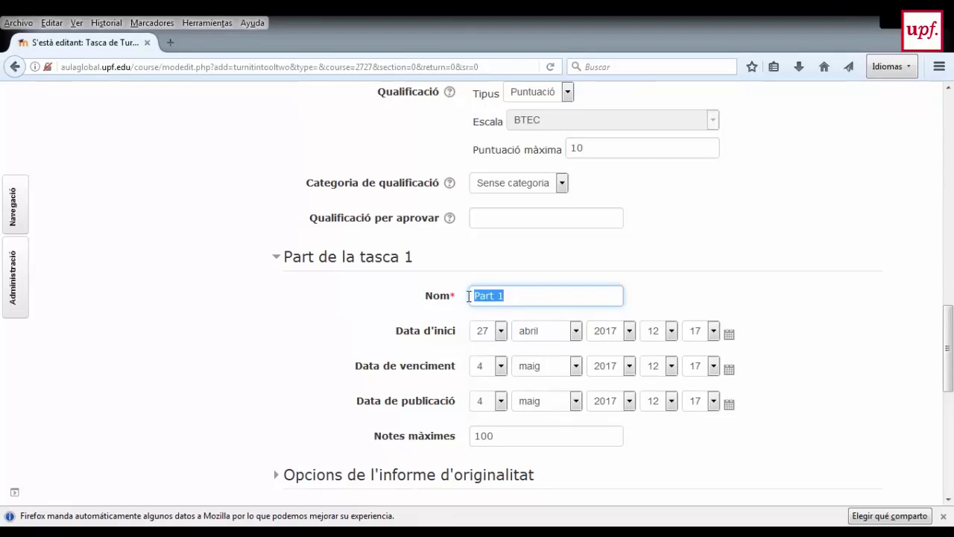
type("enviament 1")
key("BackSpace")
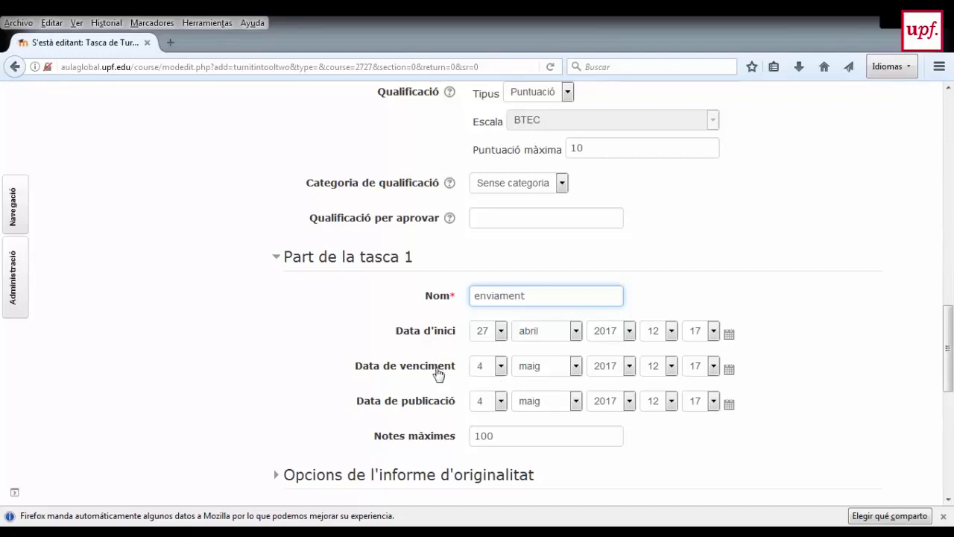
Review the grading settings and the start, due and publication dates and maximum marks of Part de la tasca 1
scroll(438, 374, "up", 5)
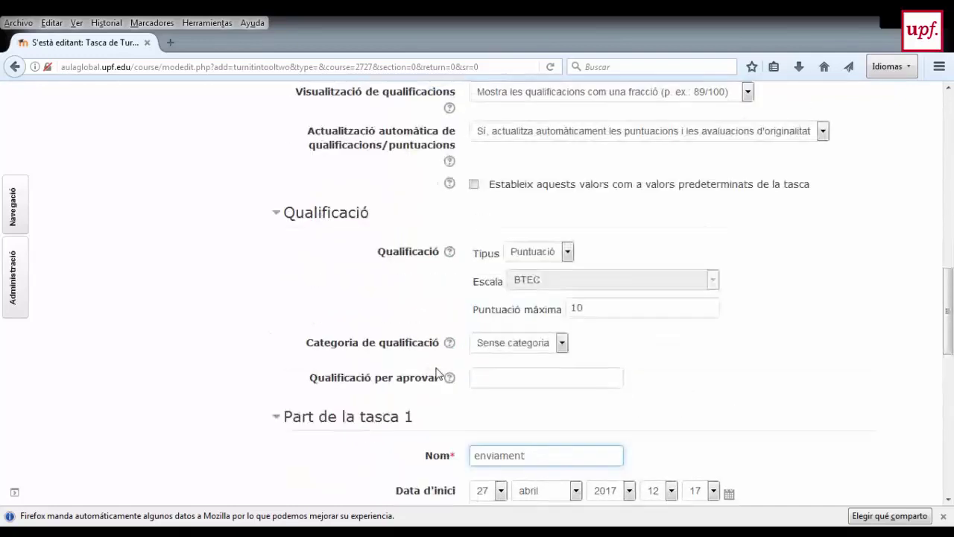
scroll(438, 375, "up", 2)
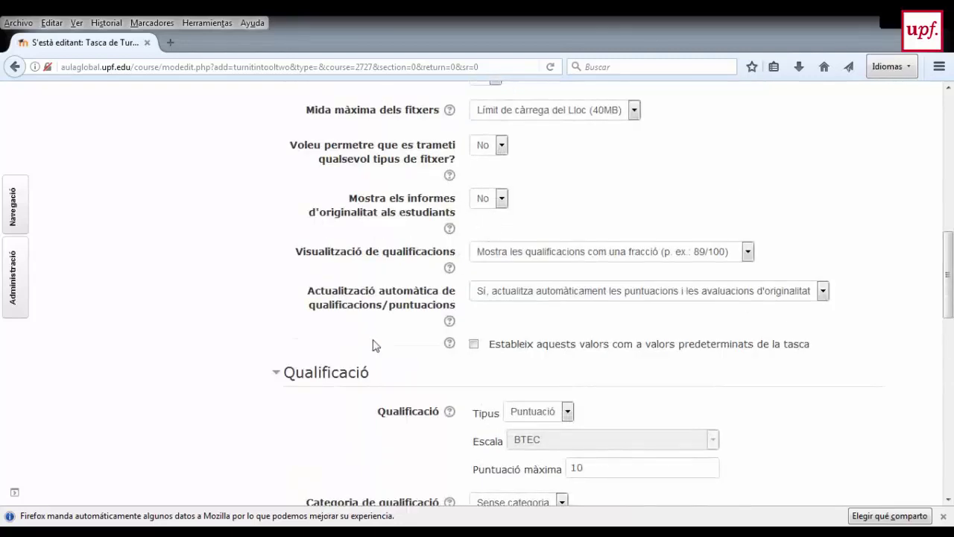
scroll(374, 345, "down", 9)
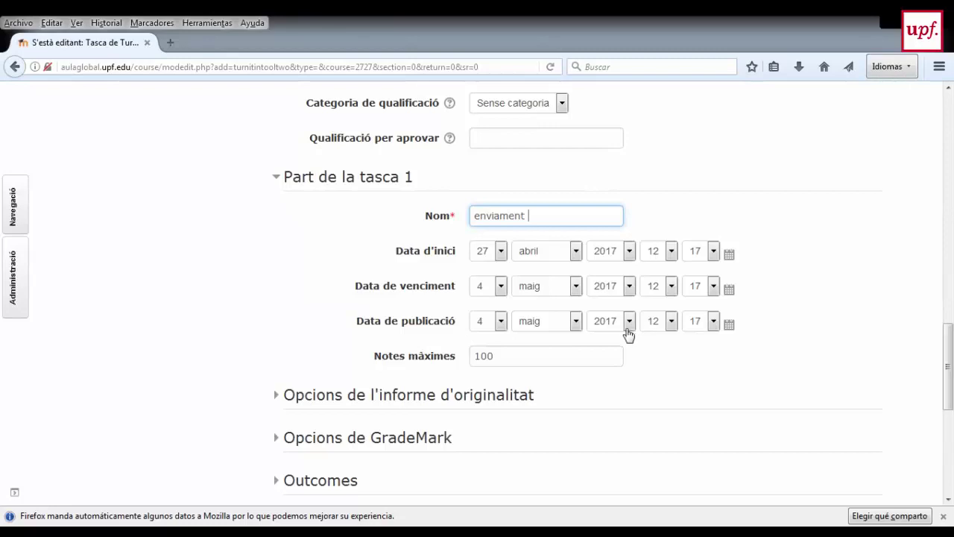
left_click(493, 355)
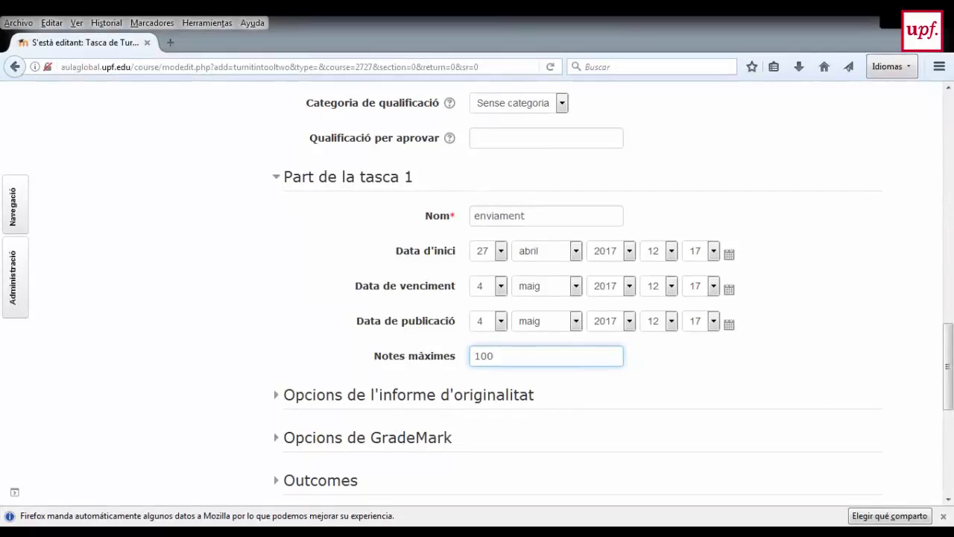
key("alt+Tab")
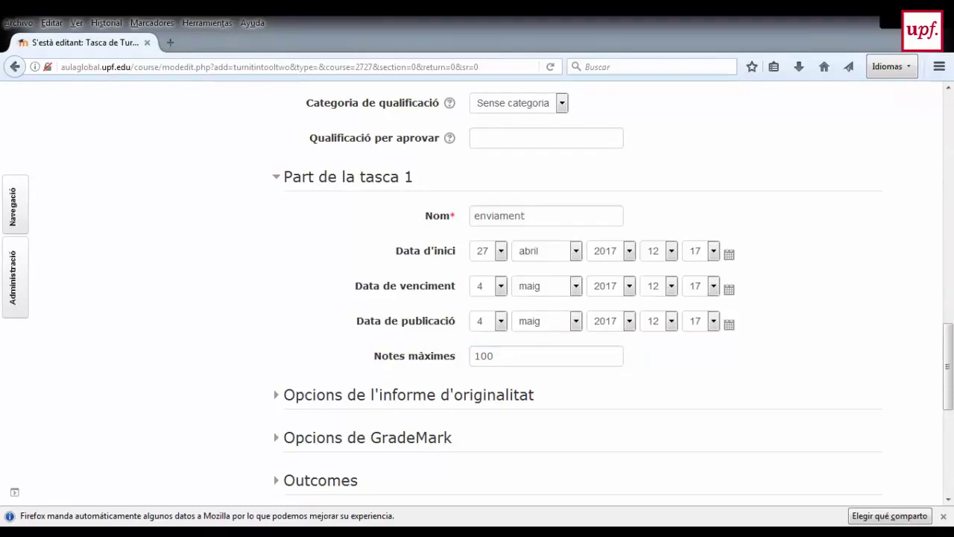
key("alt+Tab")
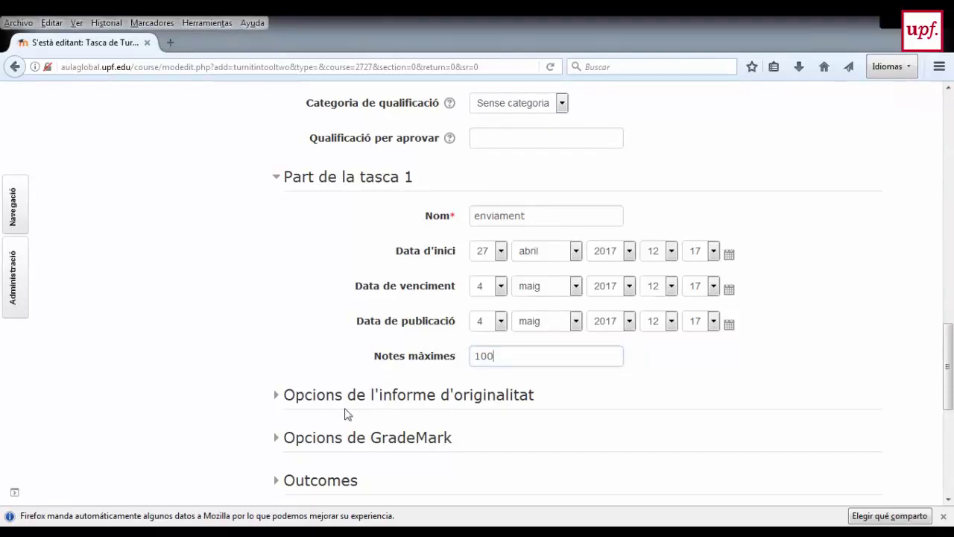
Expand Opcions de l'informe d'originalitat and choose No for allowing submissions after the due date
scroll(295, 352, "down", 2)
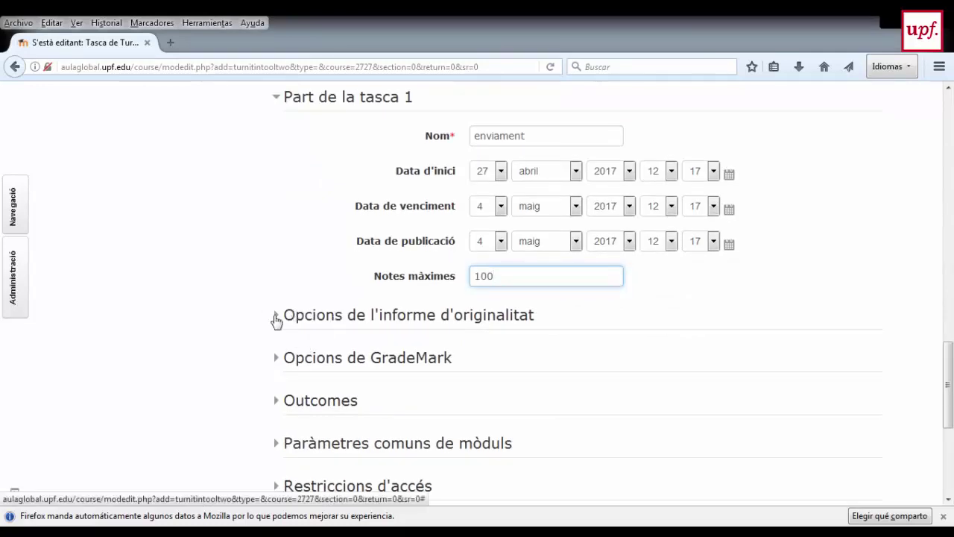
left_click(275, 318)
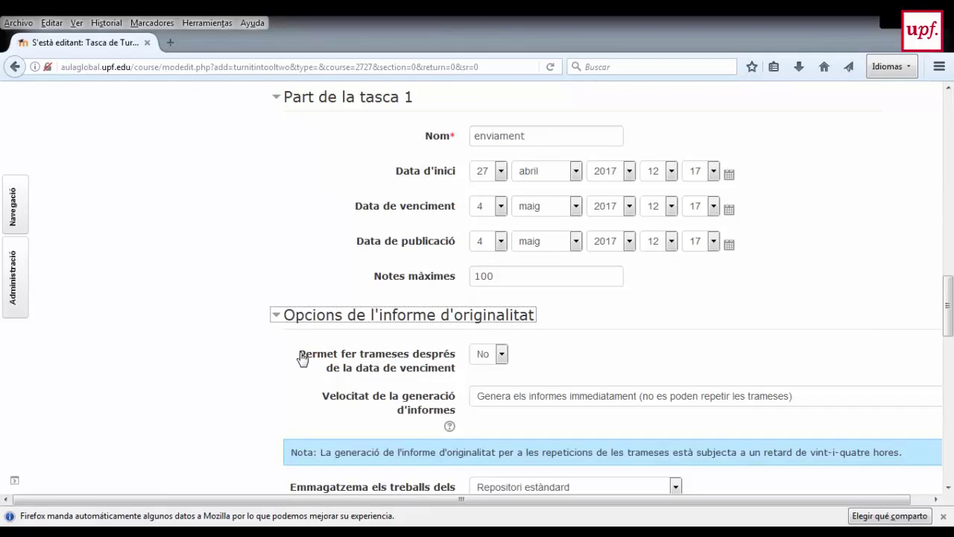
scroll(302, 359, "down", 2)
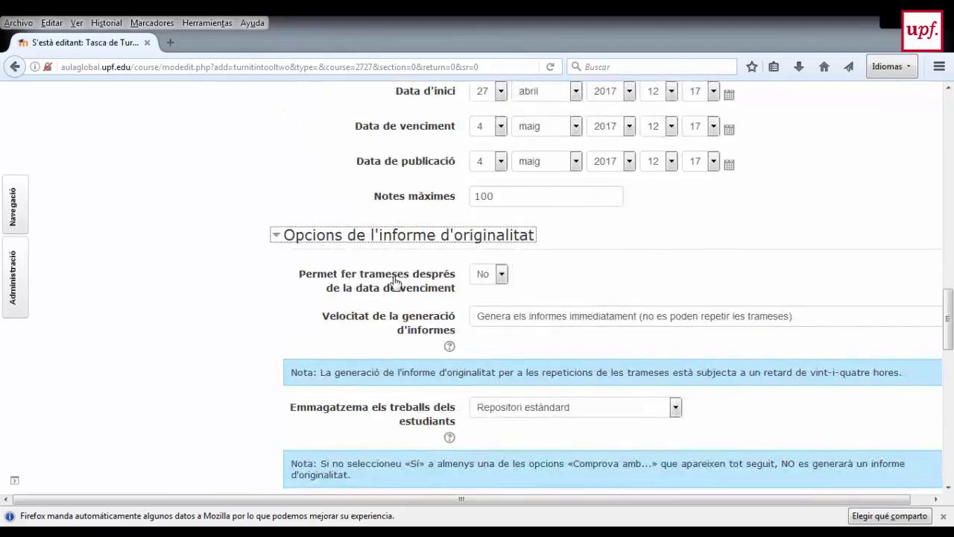
left_click(501, 274)
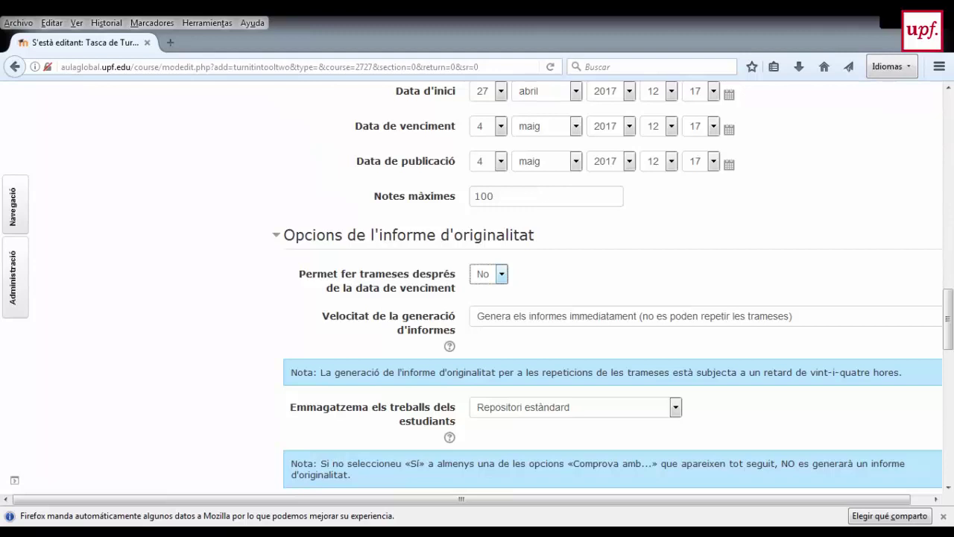
left_click(492, 302)
Choose "Genera els informes immediatament (no es poden repetir les trameses)" as the report generation speed
key("Down")
left_click(574, 322)
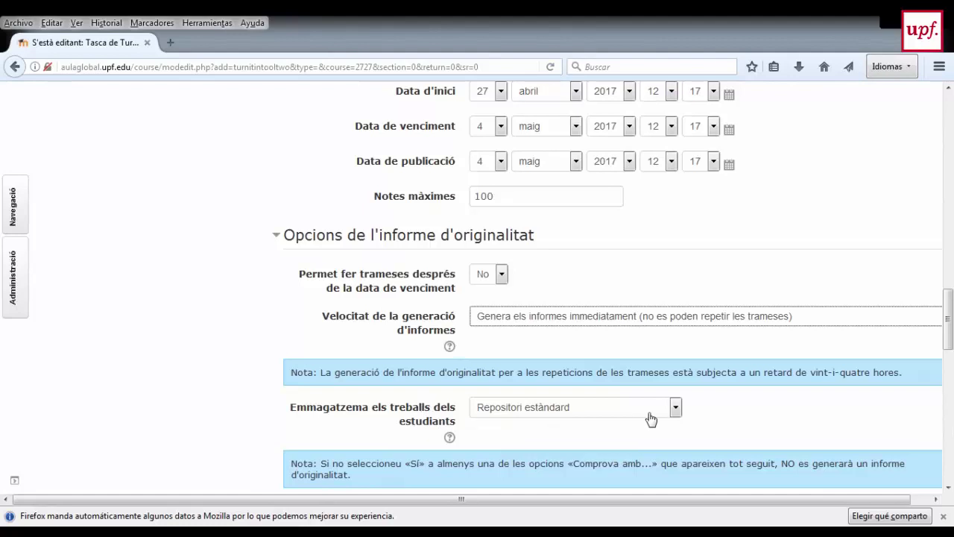
left_click(674, 410)
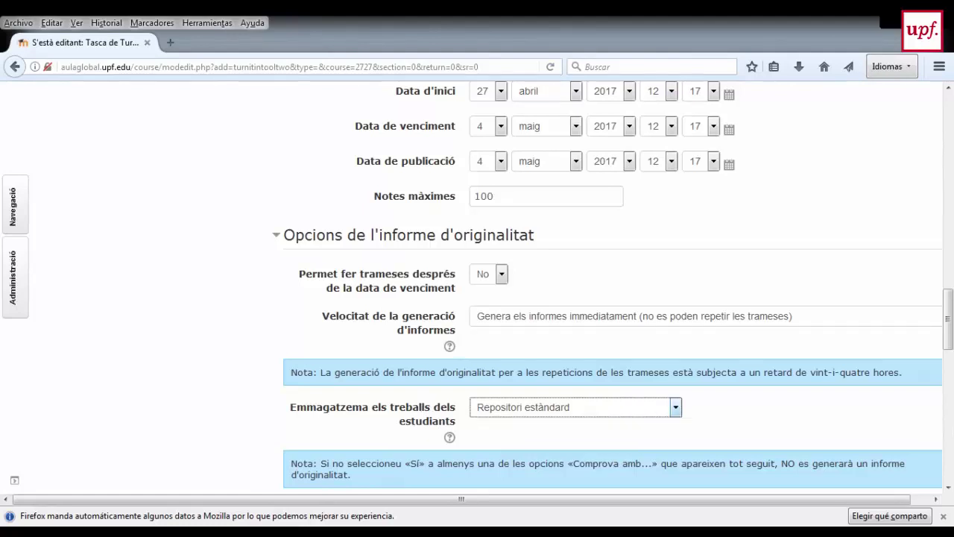
left_click(793, 321)
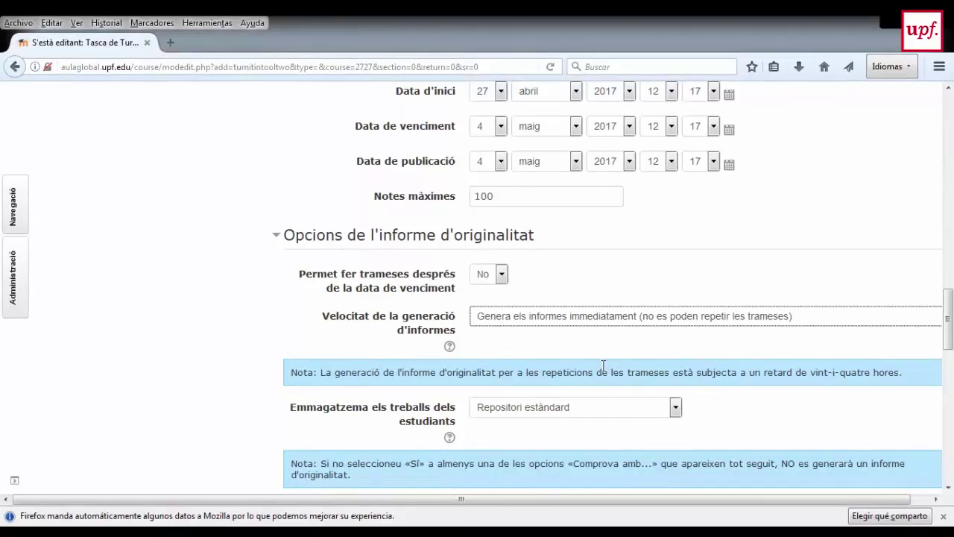
Set the storage of student papers (Emmagatzema els treballs dels estudiants) to Sense repositori
scroll(522, 361, "down", 1)
scroll(520, 363, "down", 1)
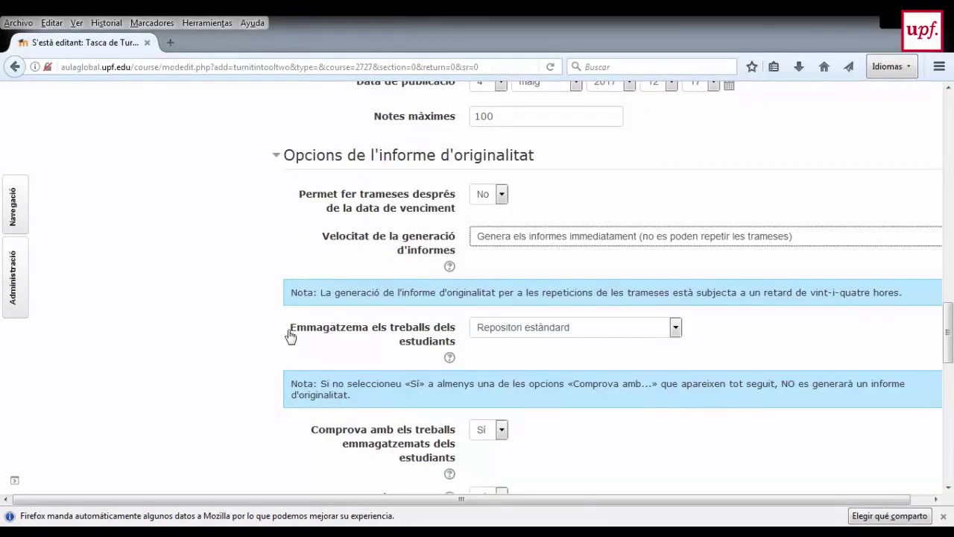
left_click(677, 329)
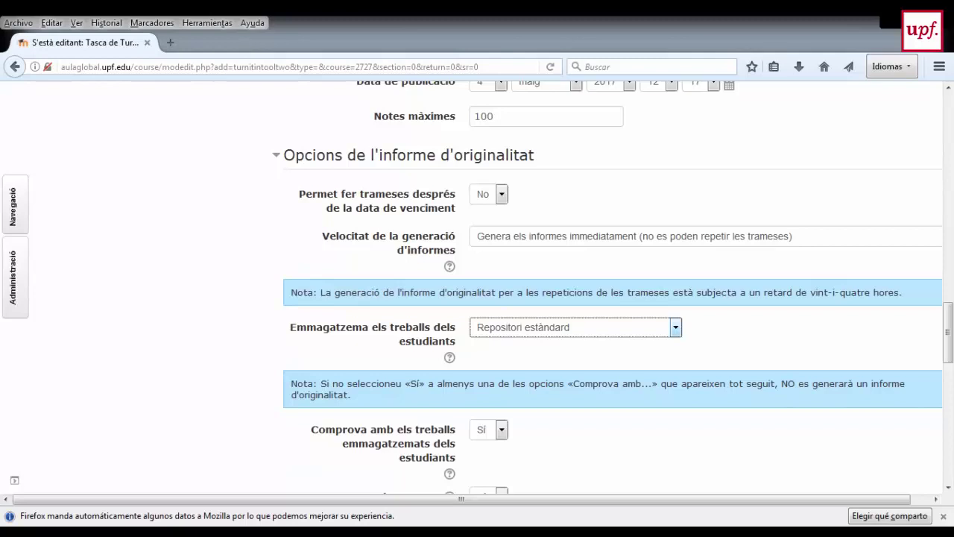
left_click(555, 322)
left_click(646, 243)
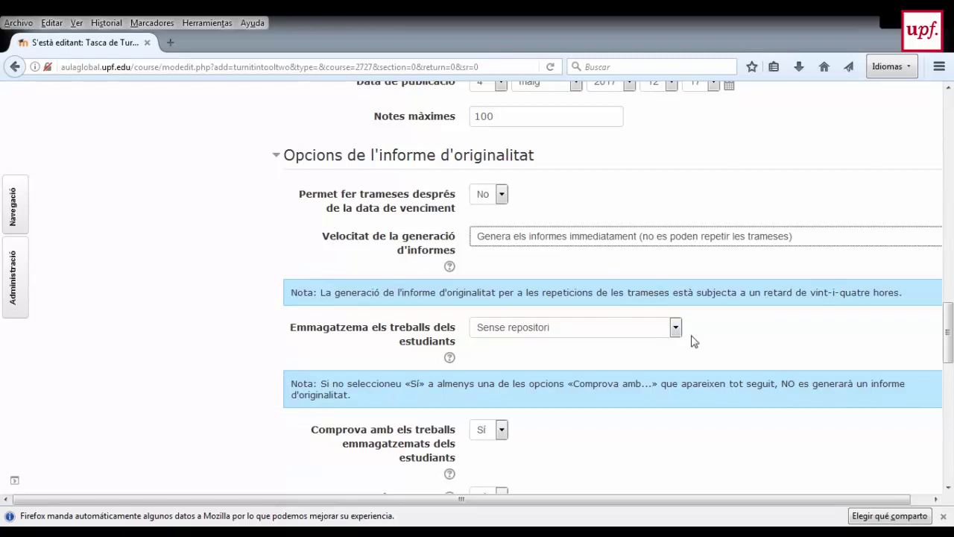
left_click(719, 331)
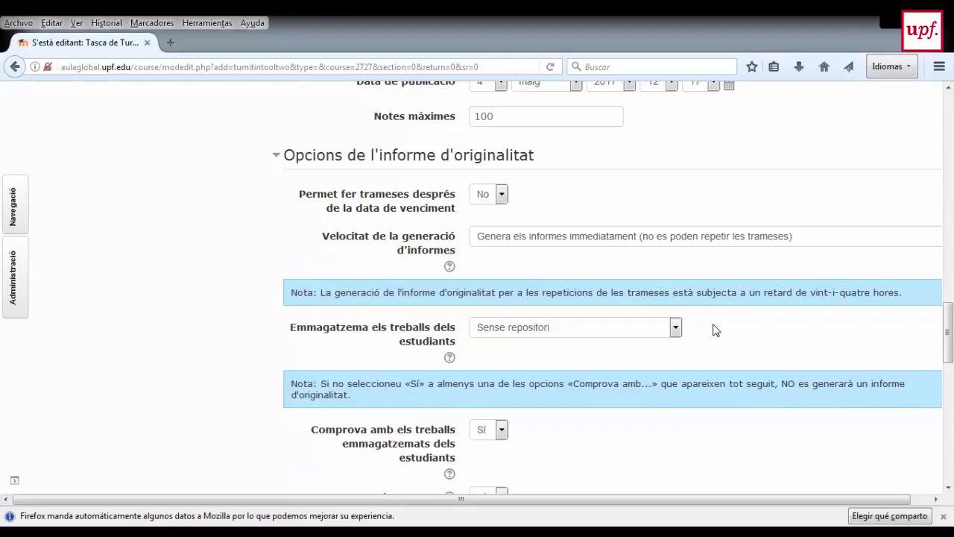
Set the storage of student papers (Emmagatzema els treballs dels estudiants) to Repositori estàndard
left_click(676, 329)
left_click(653, 358)
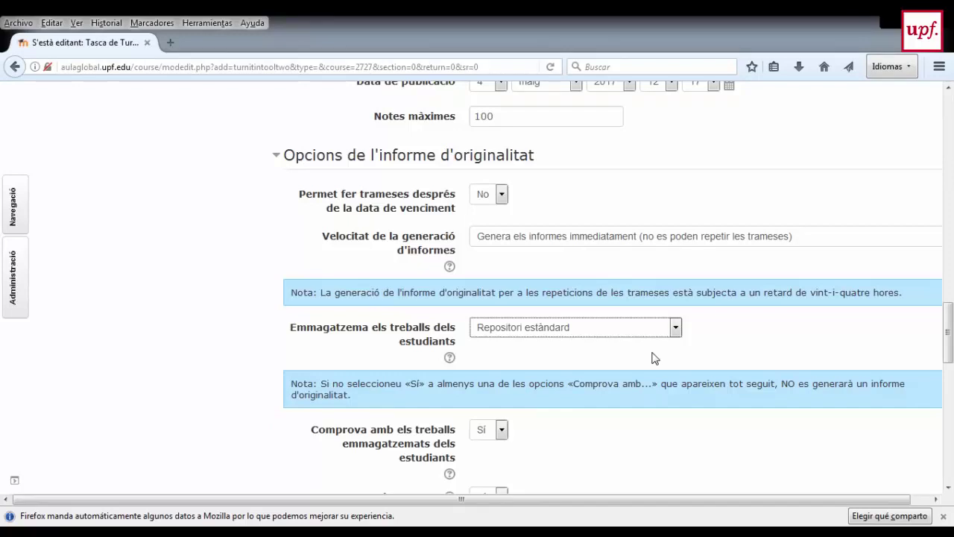
scroll(654, 358, "down", 2)
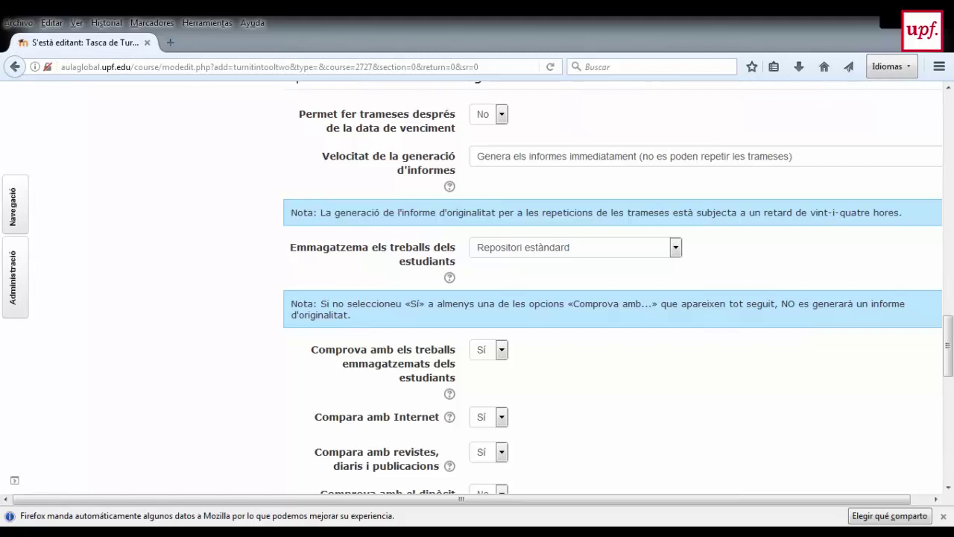
key("alt")
key("alt+Tab")
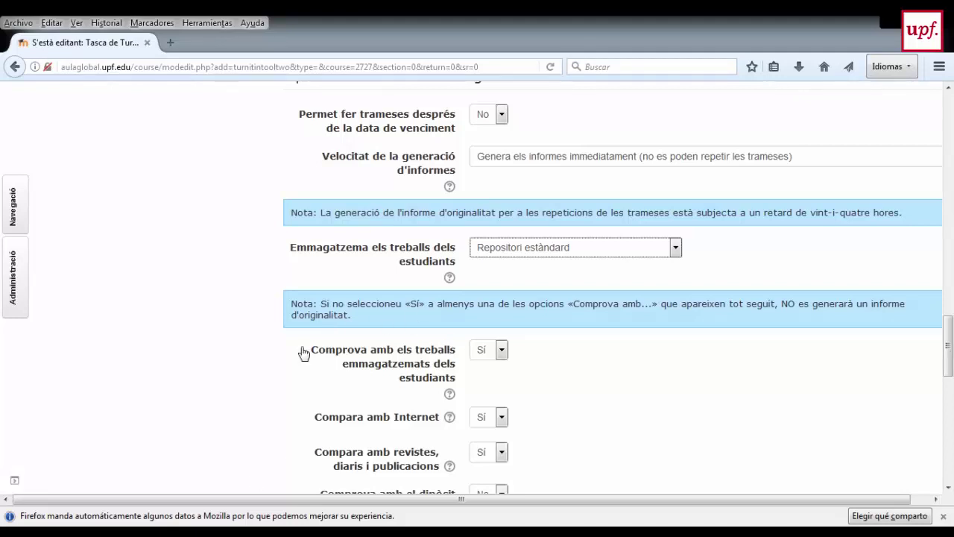
Review the originality report's comparison sources and its exclusion settings for bibliography, quoted material and small matches
left_click(505, 354)
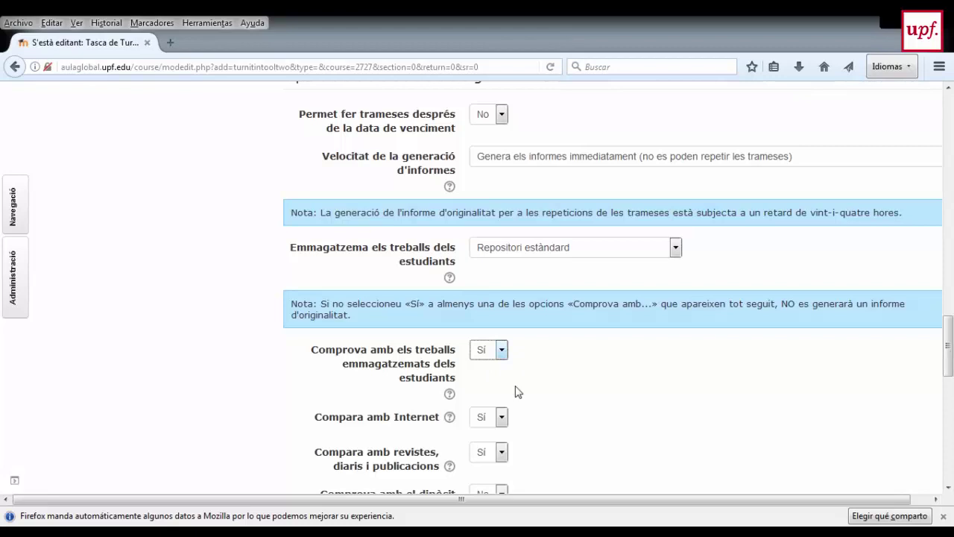
scroll(518, 391, "down", 2)
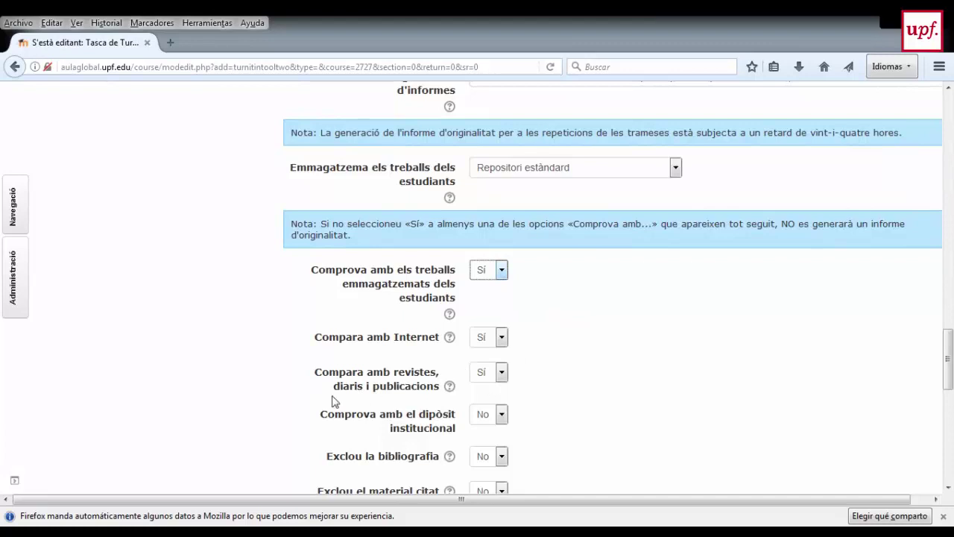
scroll(332, 400, "down", 2)
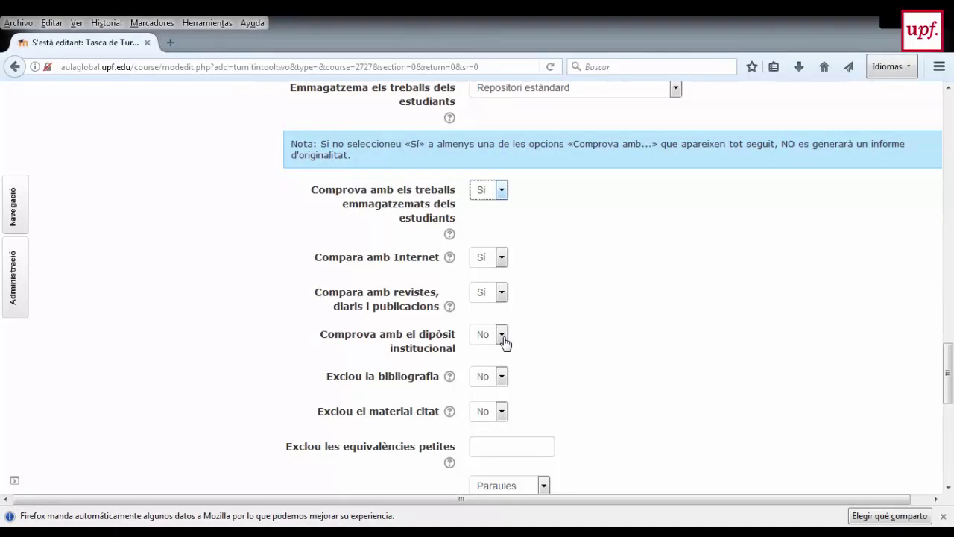
left_click(503, 337)
left_click(542, 351)
scroll(540, 351, "down", 2)
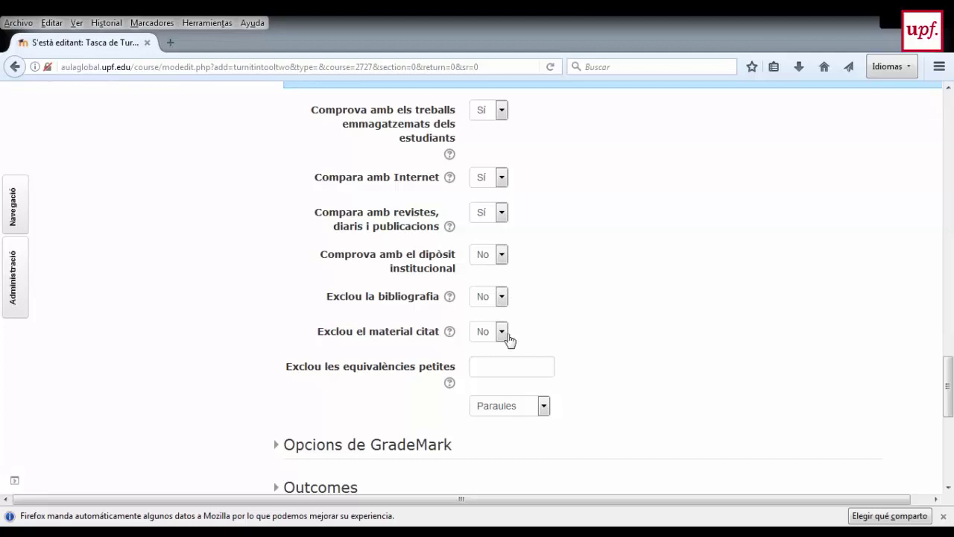
scroll(522, 360, "down", 2)
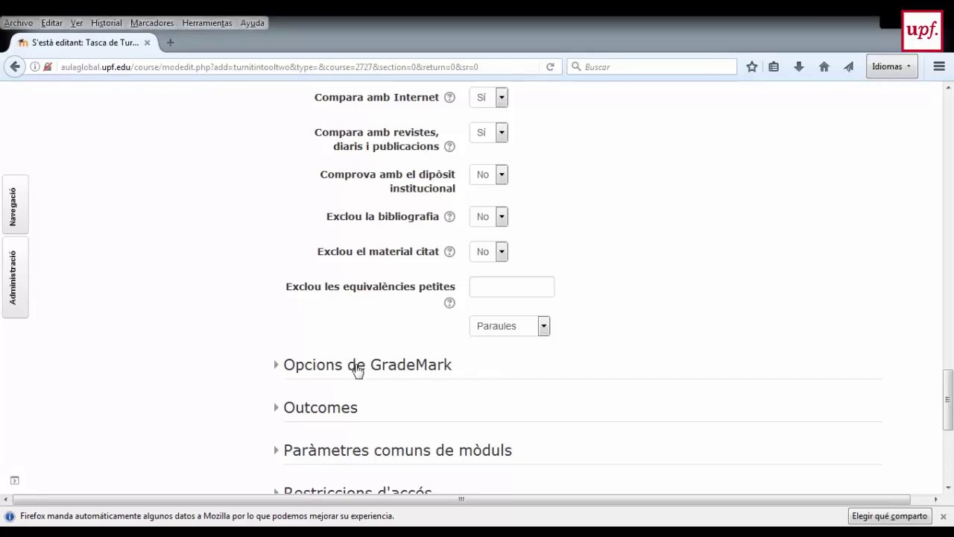
Expand the Opcions de GradeMark and Outcomes sections to view the rubric and outcome mapping options
scroll(357, 371, "down", 2)
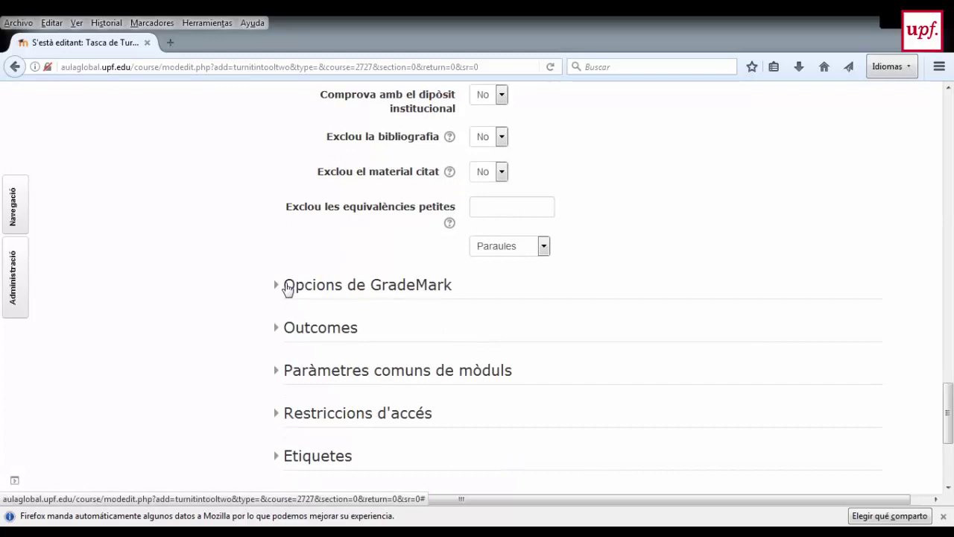
left_click(289, 286)
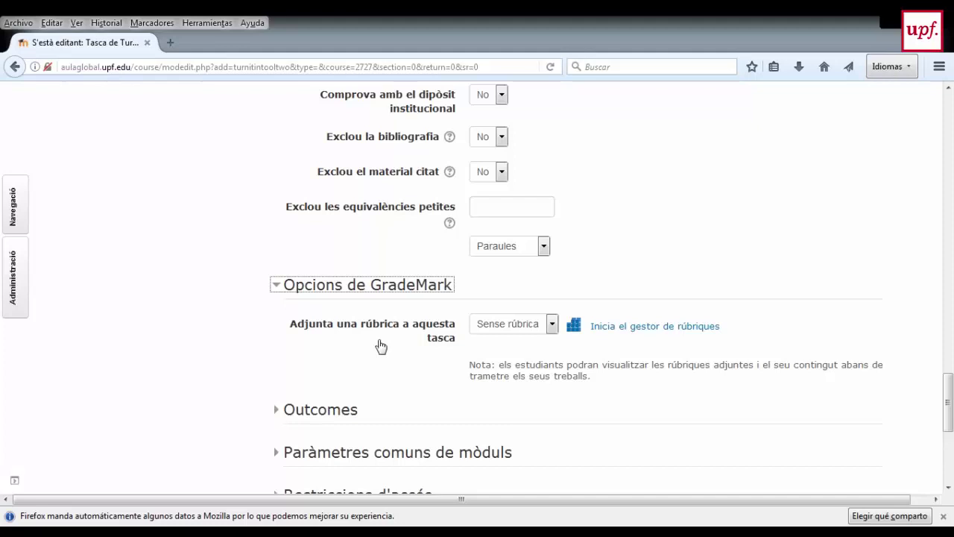
scroll(378, 346, "down", 4)
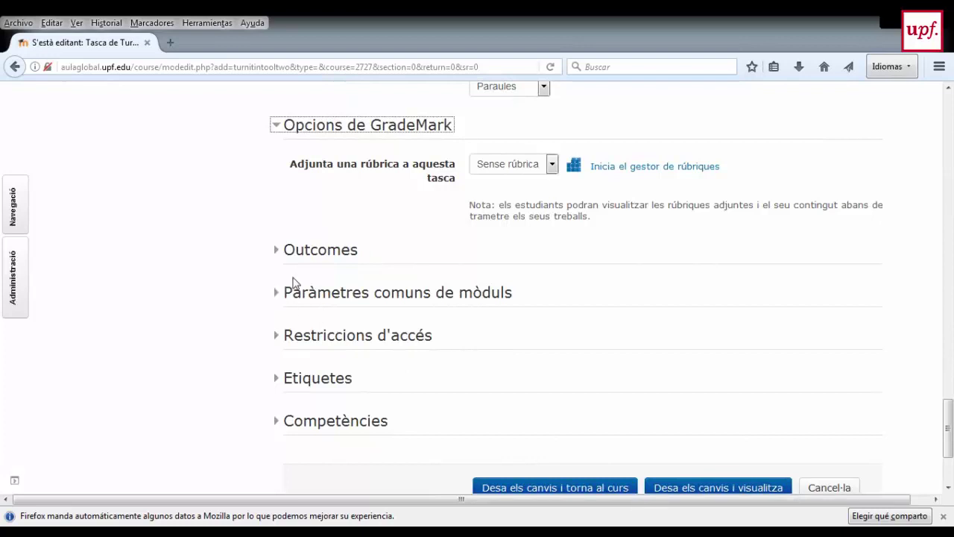
left_click(278, 258)
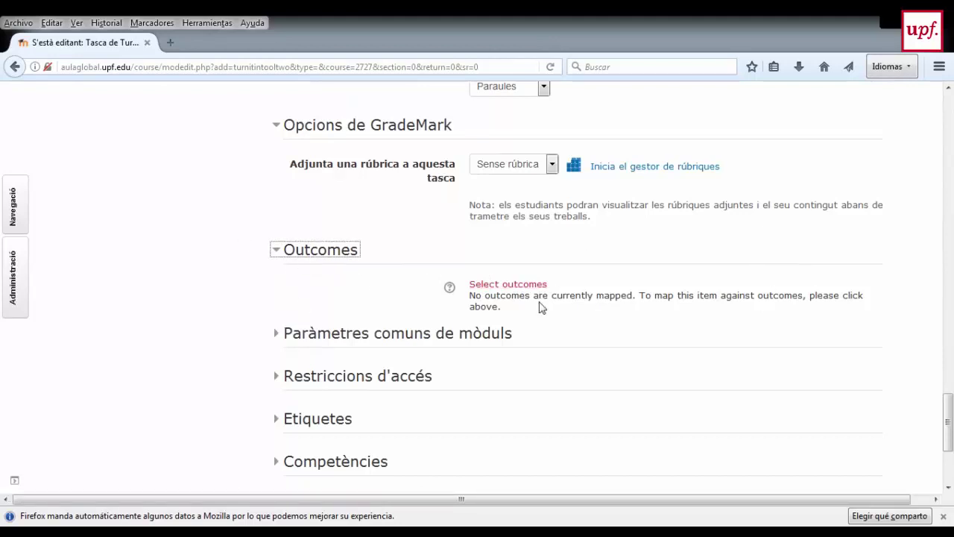
Expand Paràmetres comuns de mòduls and leave the assignment's Visible setting at Mostra
left_click(275, 334)
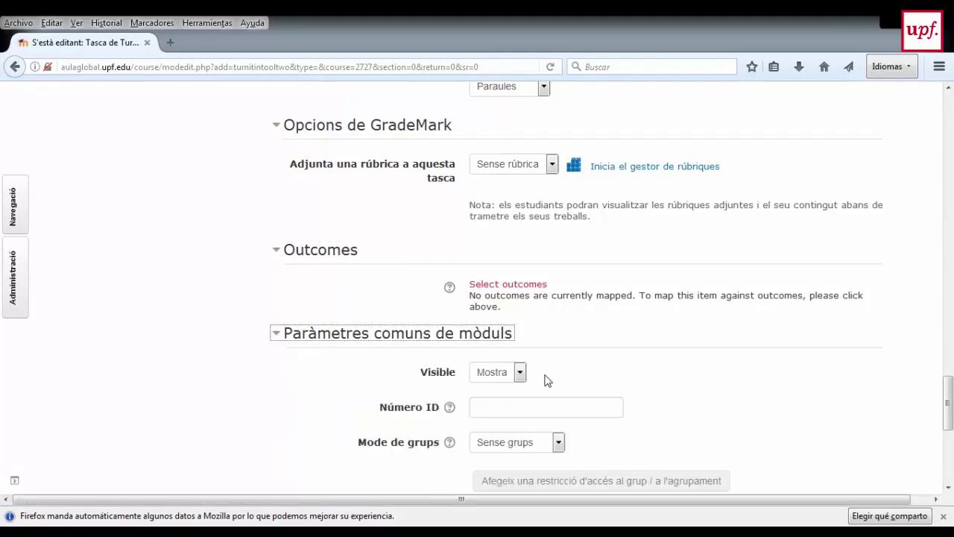
scroll(548, 380, "down", 2)
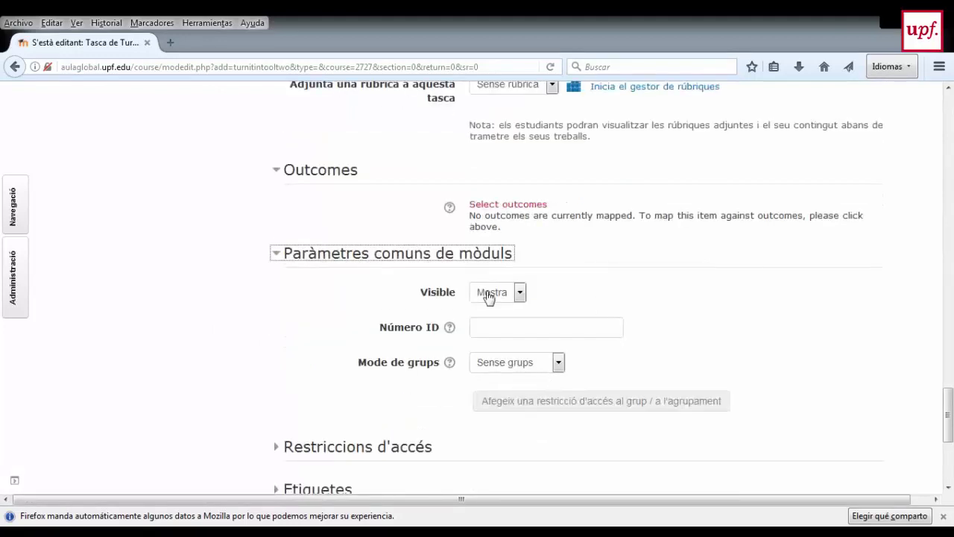
left_click(515, 298)
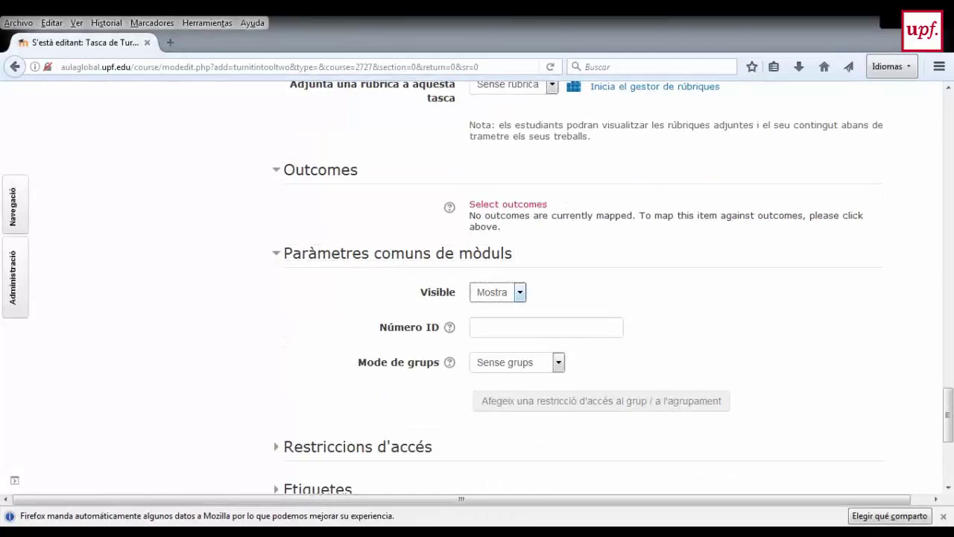
left_click(543, 306)
Expand the Restriccions d'accés section to view its access restriction options
scroll(419, 375, "down", 1)
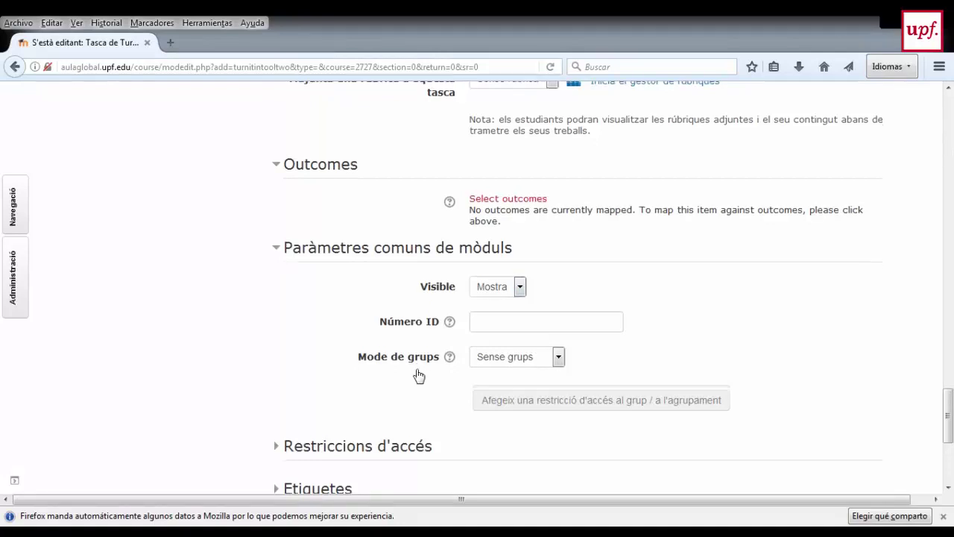
scroll(419, 375, "down", 1)
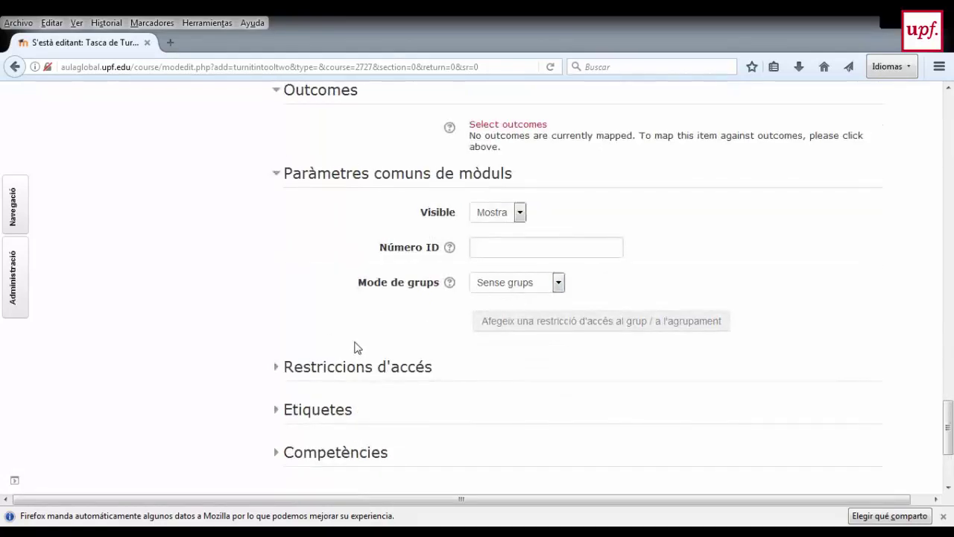
scroll(355, 348, "down", 1)
left_click(305, 290)
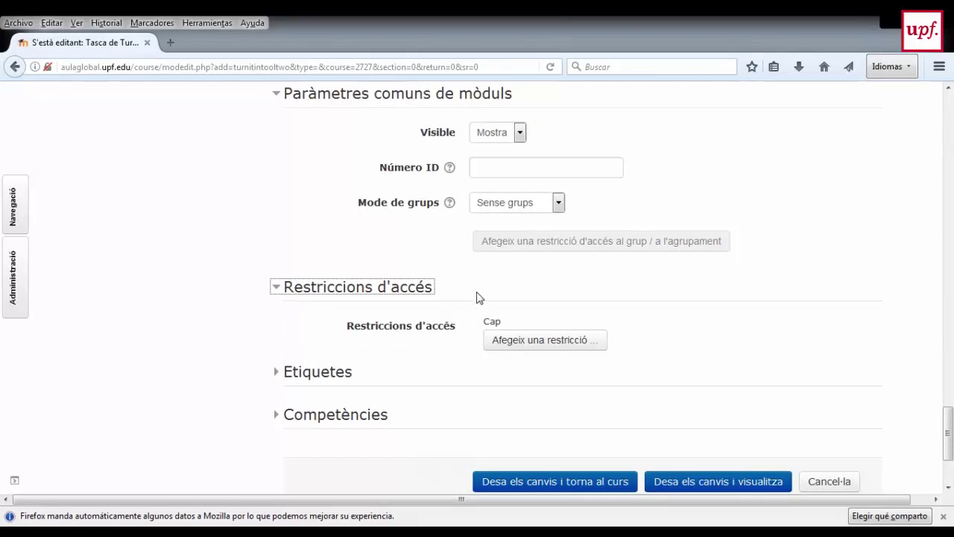
Expand the Etiquetes and Competències sections to view the tag, course competency and activity completion options
left_click(291, 373)
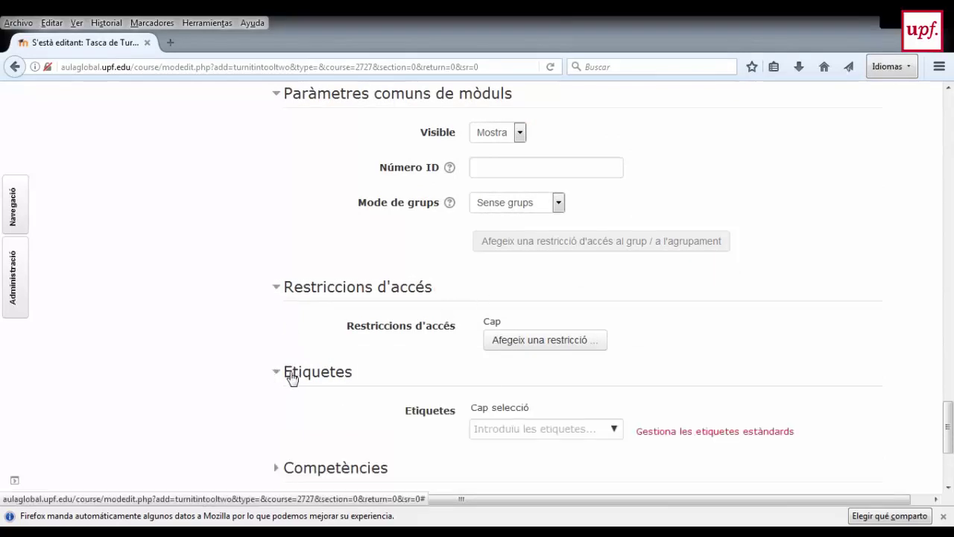
left_click(316, 466)
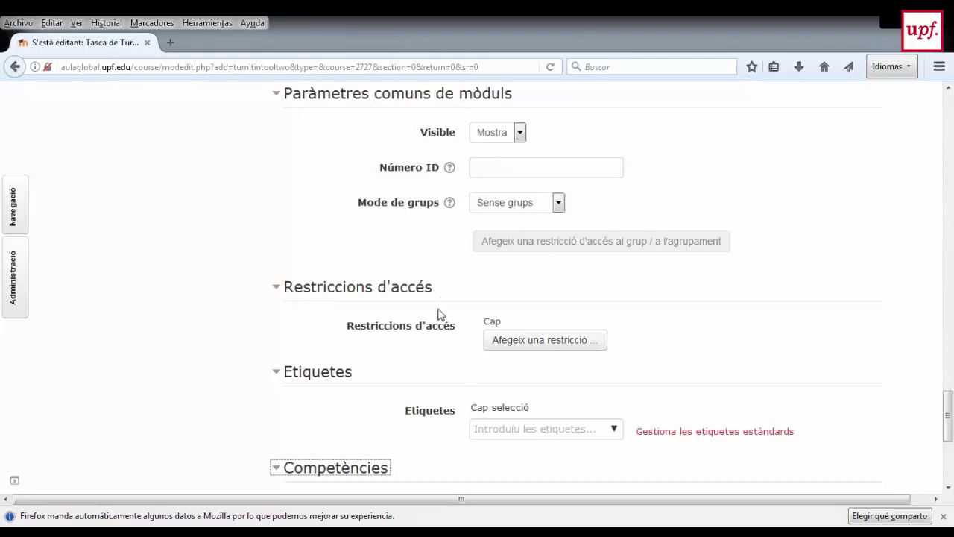
scroll(440, 315, "down", 5)
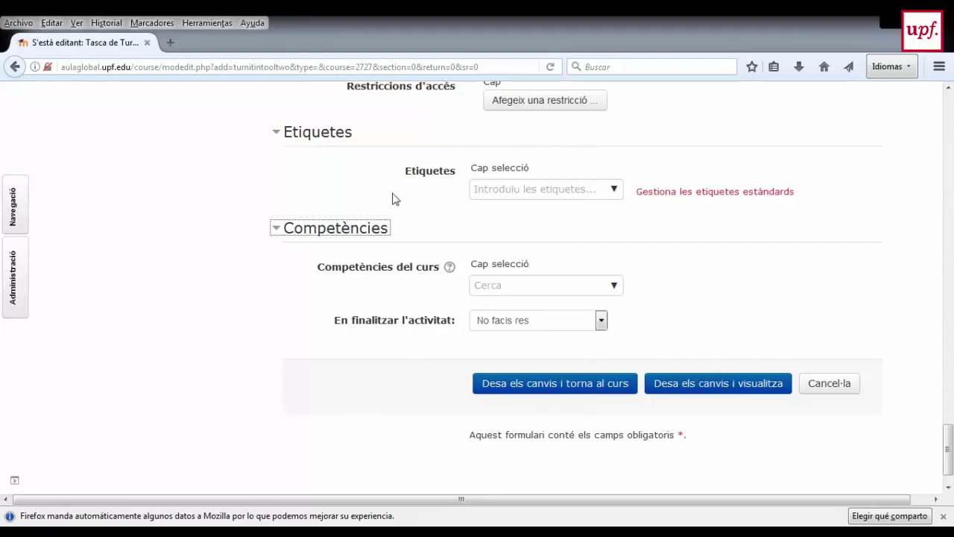
scroll(396, 264, "up", 5)
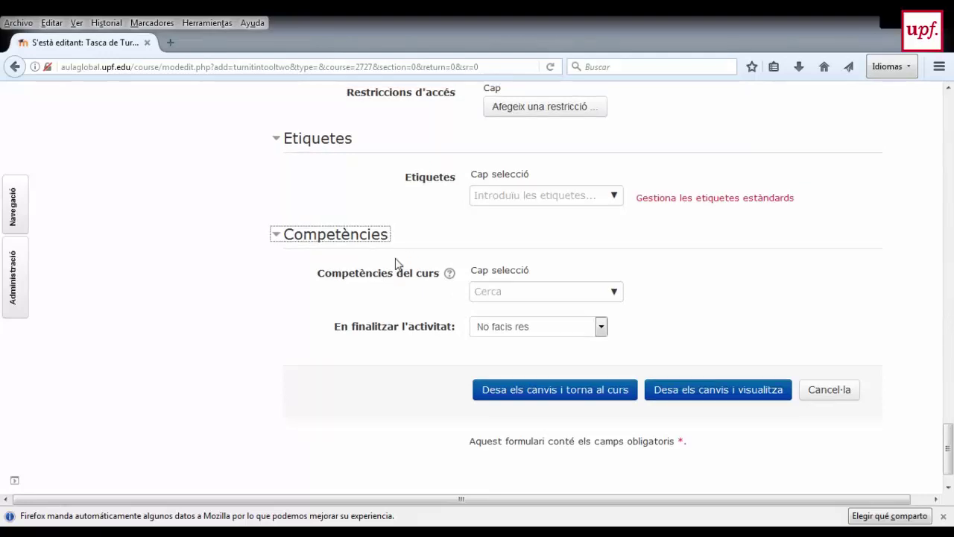
scroll(435, 275, "down", 1)
scroll(430, 298, "down", 6)
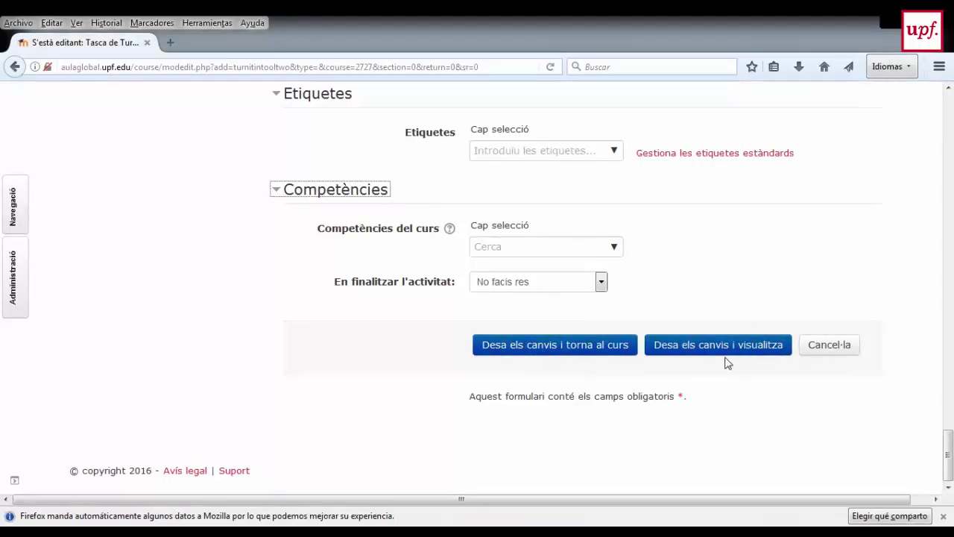
Save the assignment with a return to the course, and open Prova Webminar to examine its submissions inbox
left_click(533, 343)
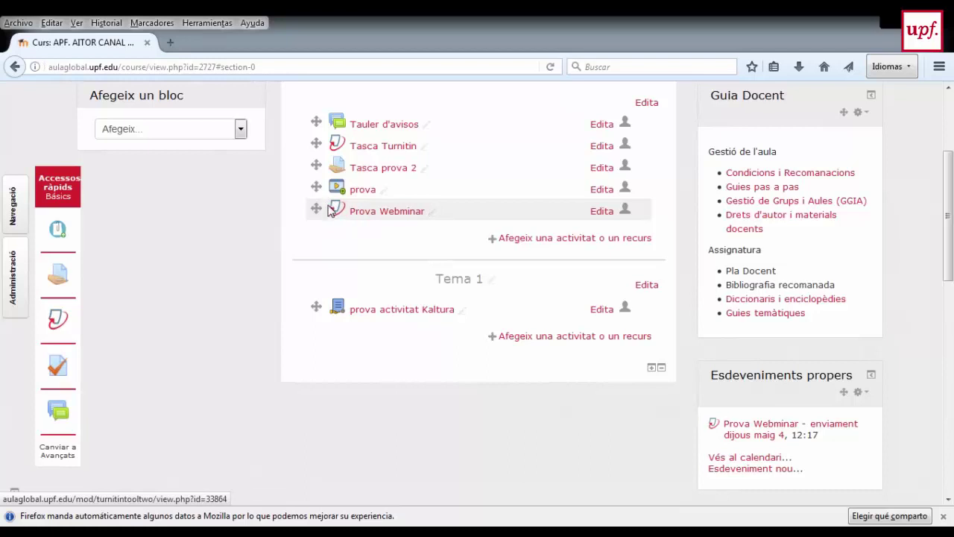
left_click(369, 218)
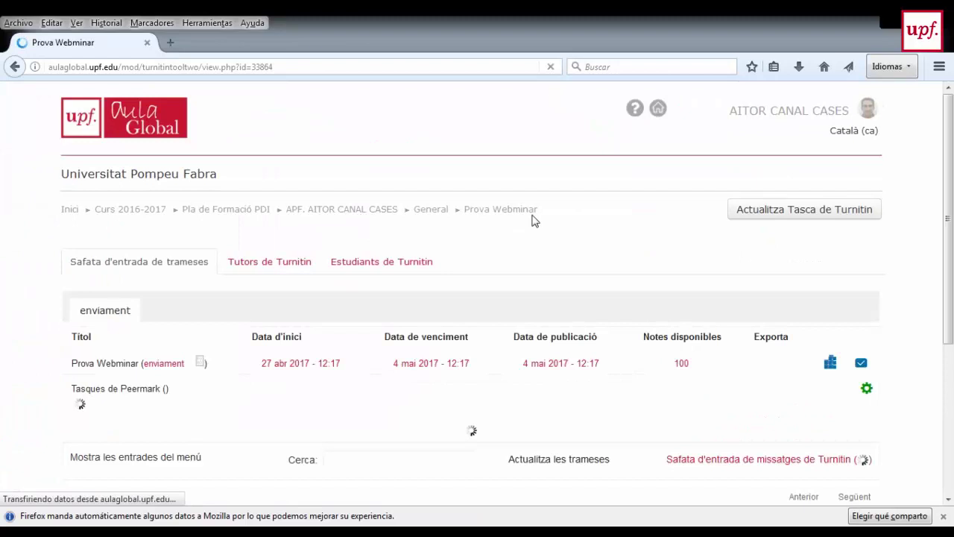
scroll(533, 220, "down", 2)
scroll(533, 220, "down", 2)
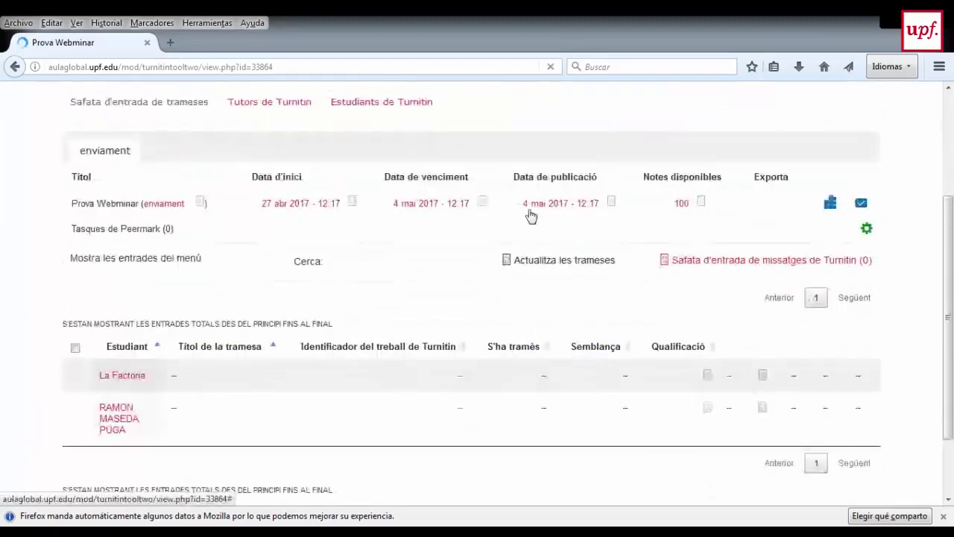
scroll(498, 222, "up", 4)
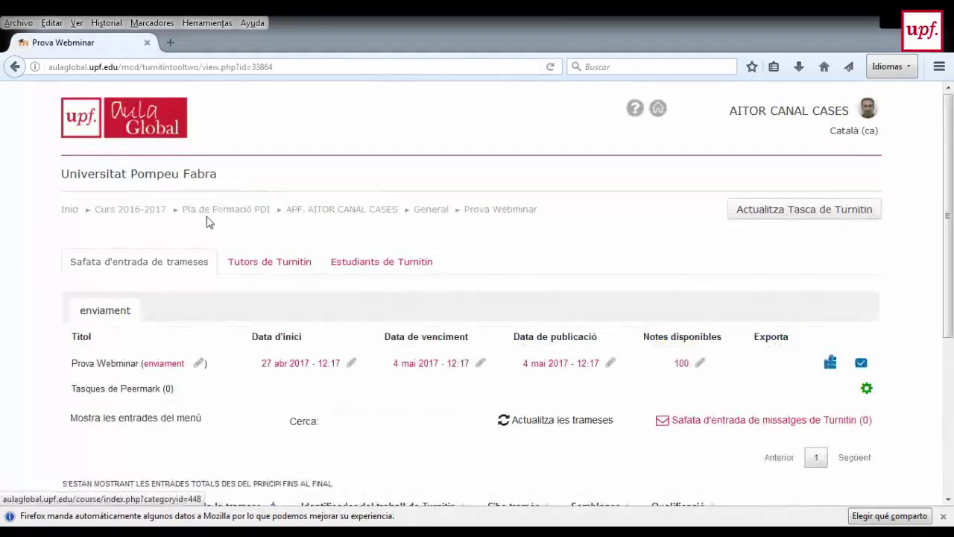
scroll(217, 220, "down", 4)
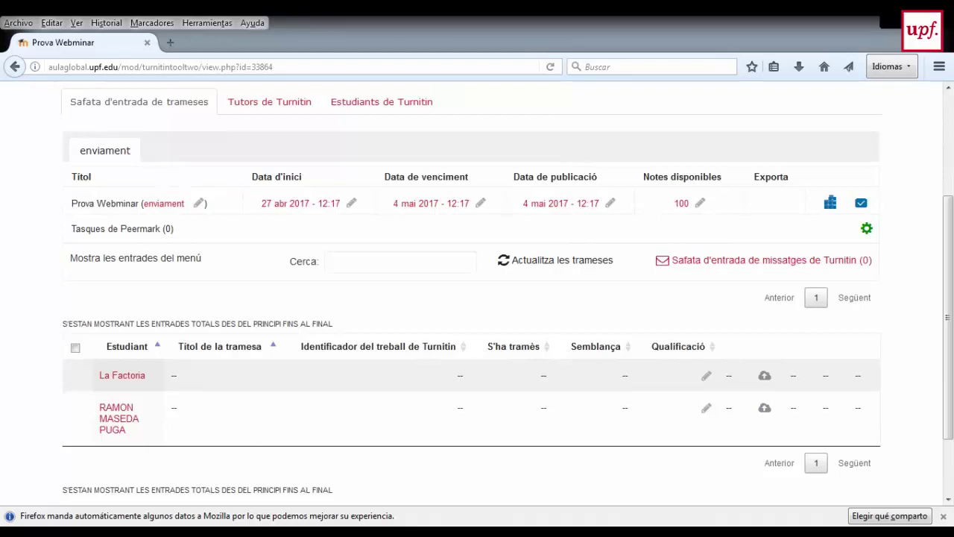
left_click(765, 410)
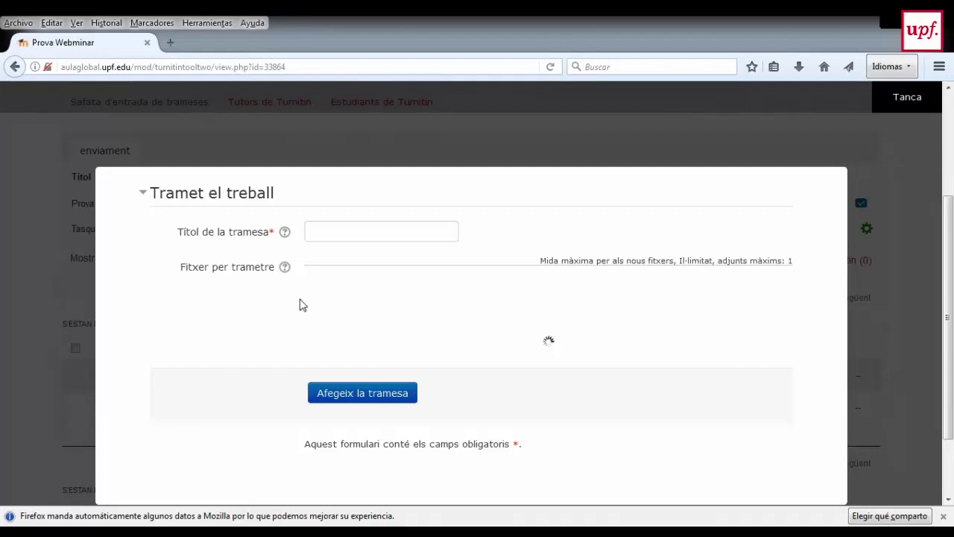
left_click(360, 227)
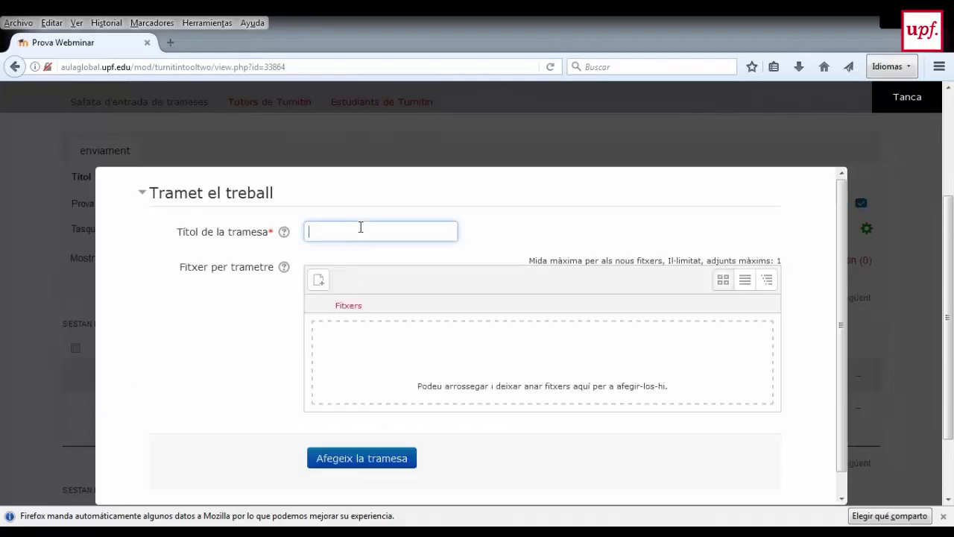
type("enviament")
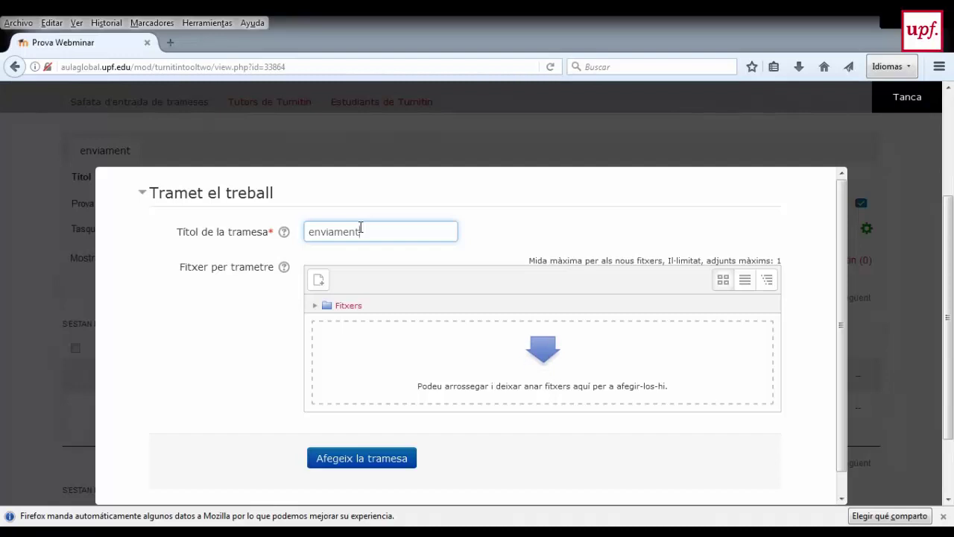
type(" Ramon")
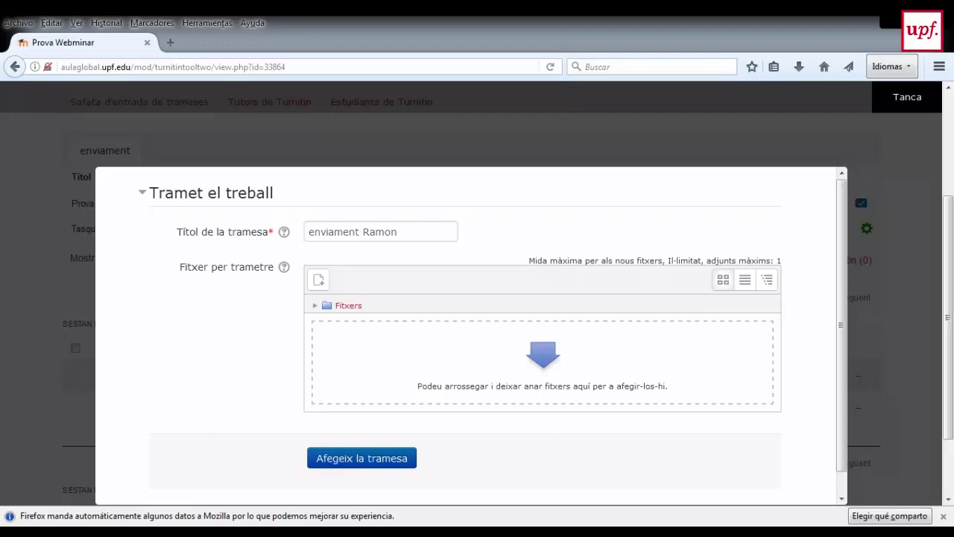
left_click(504, 184)
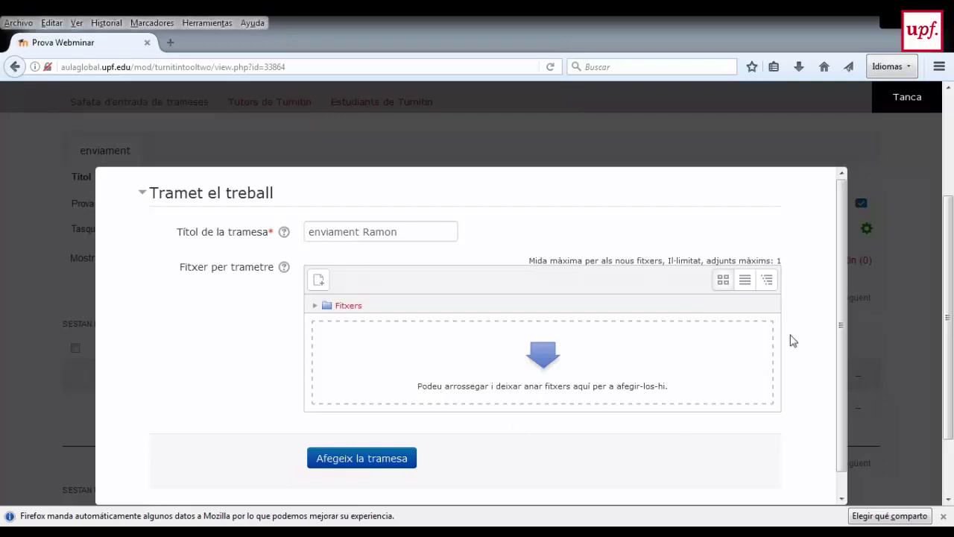
scroll(837, 321, "down", 1)
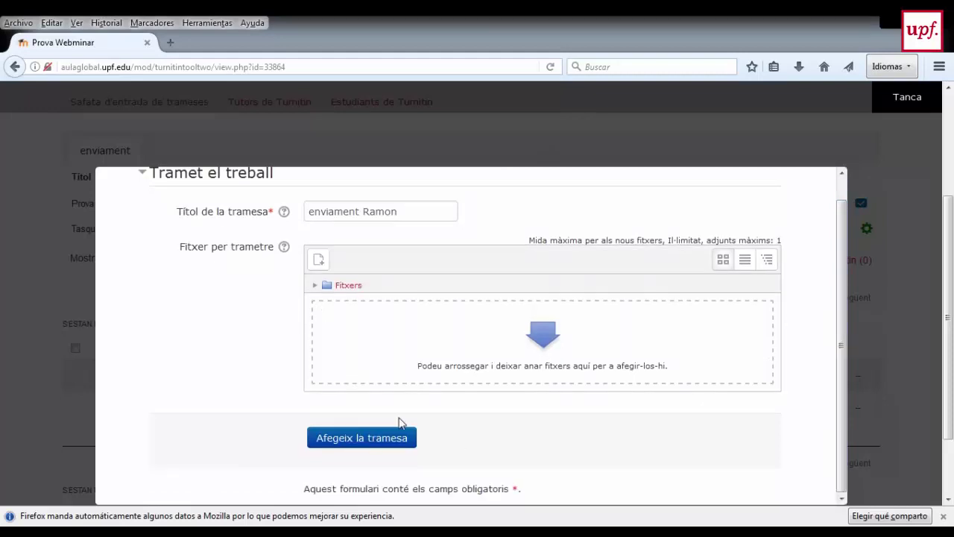
left_click(899, 101)
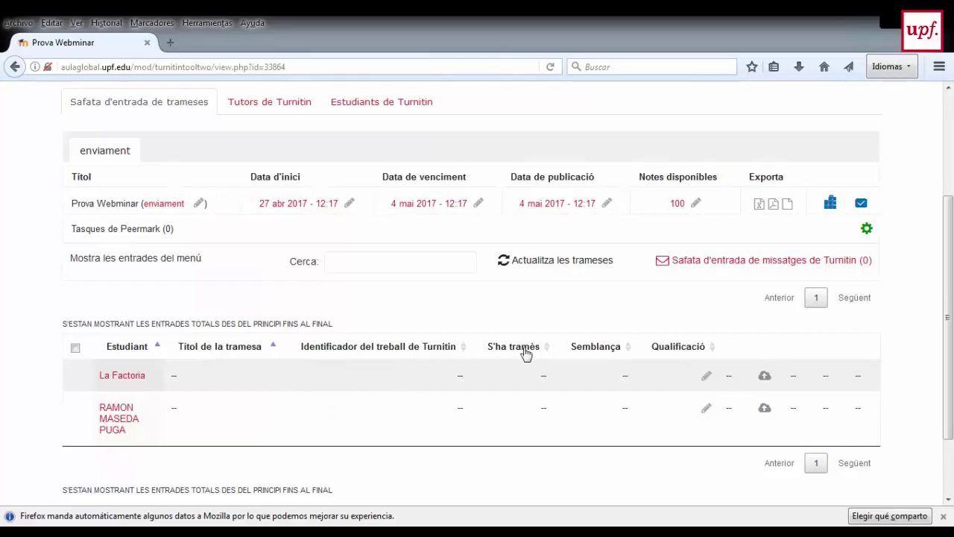
left_click(765, 206)
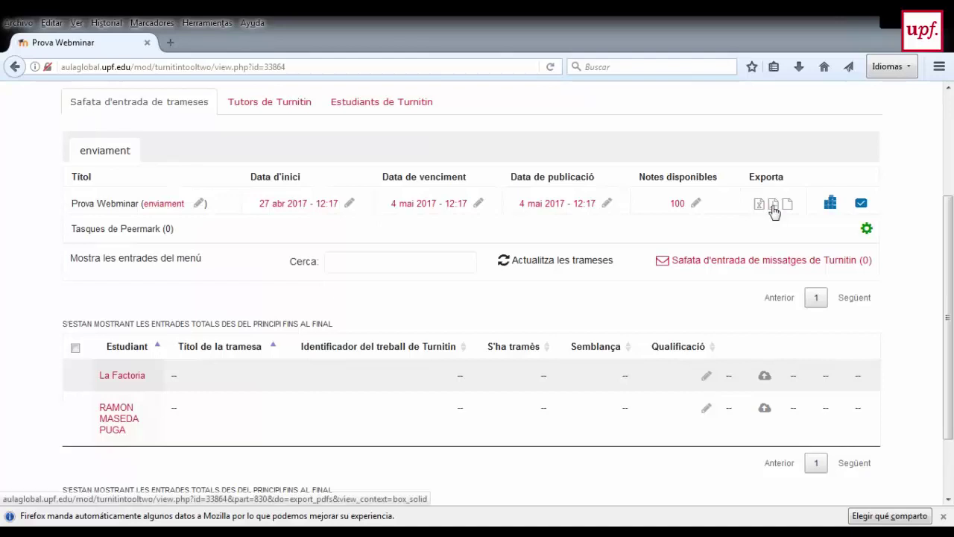
left_click(773, 211)
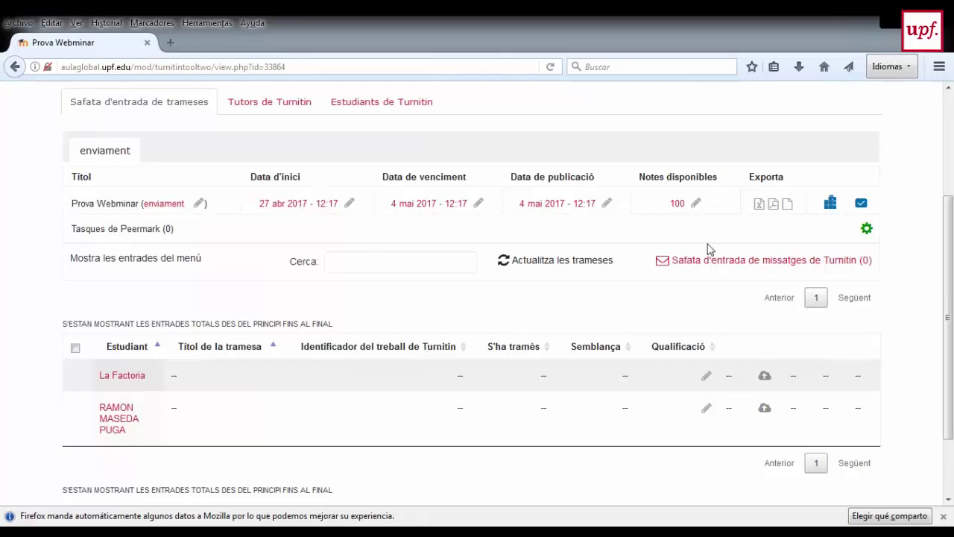
Return to the course page and open the Tasca Turnitin assignment to examine its submissions inbox
left_click_drag(949, 406, 926, 304)
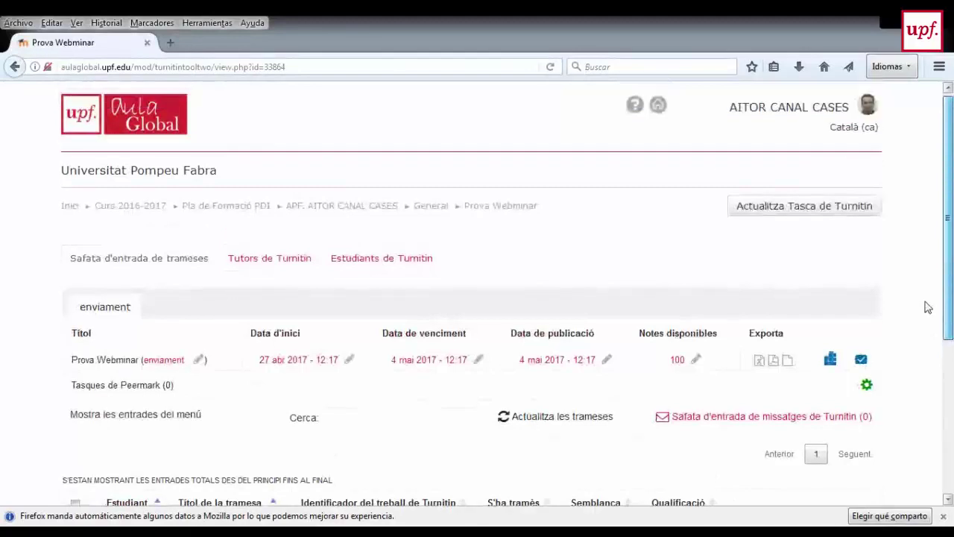
left_click(317, 213)
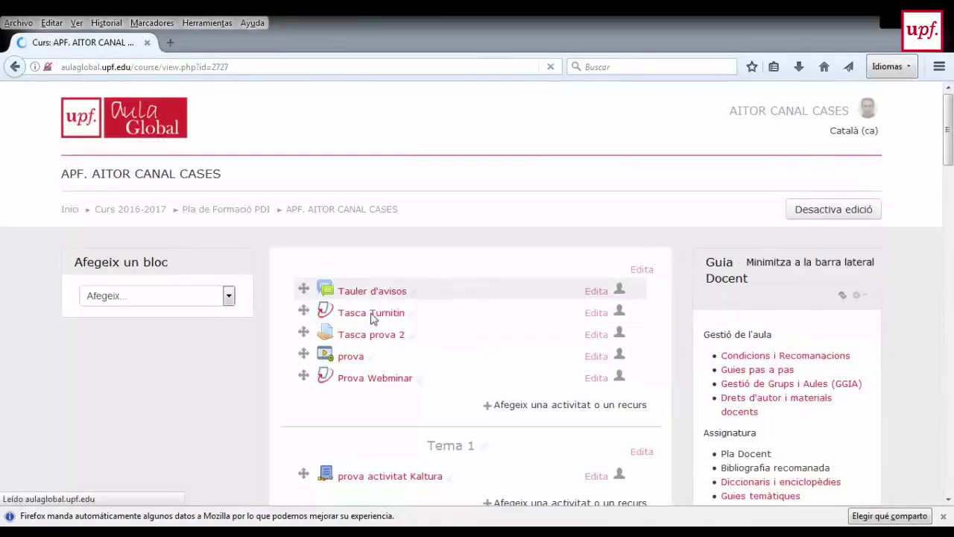
left_click(371, 319)
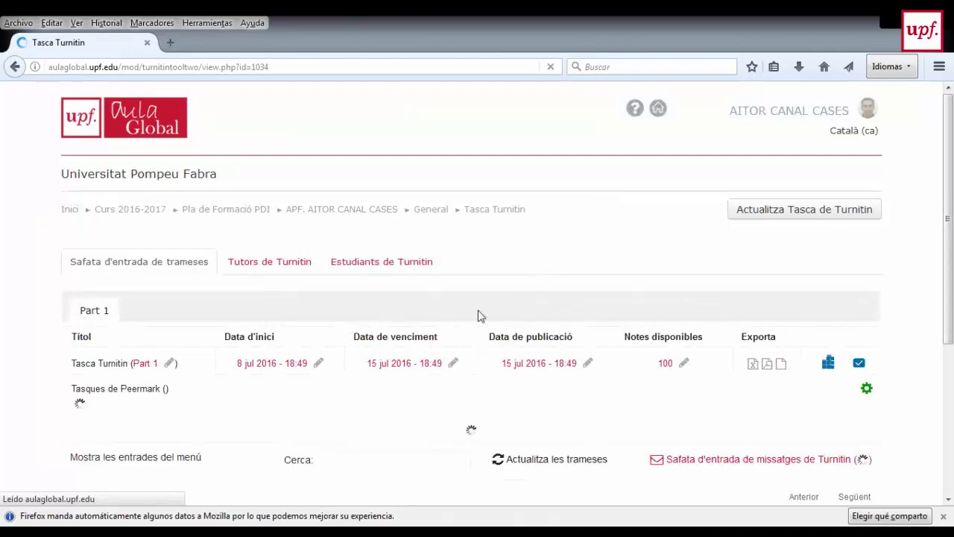
scroll(470, 322, "down", 2)
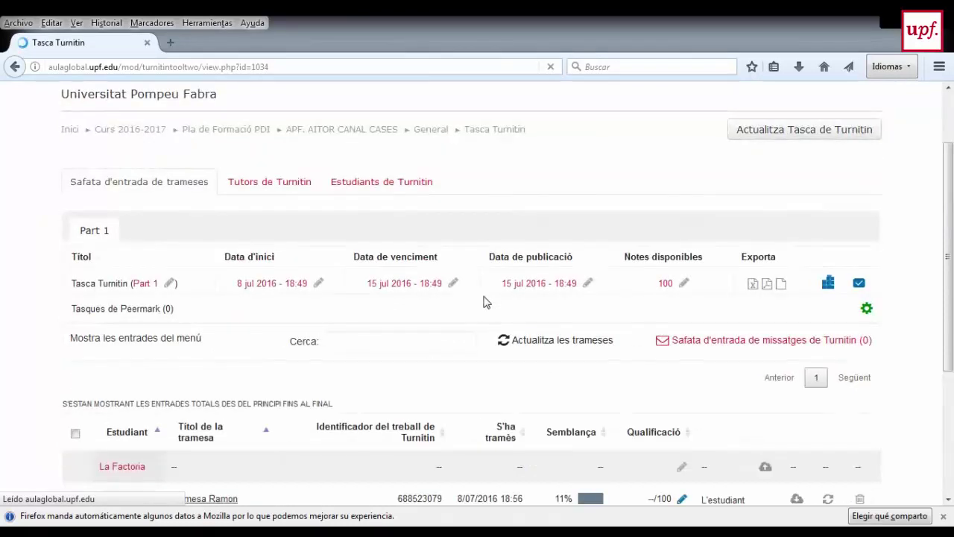
scroll(400, 302, "down", 4)
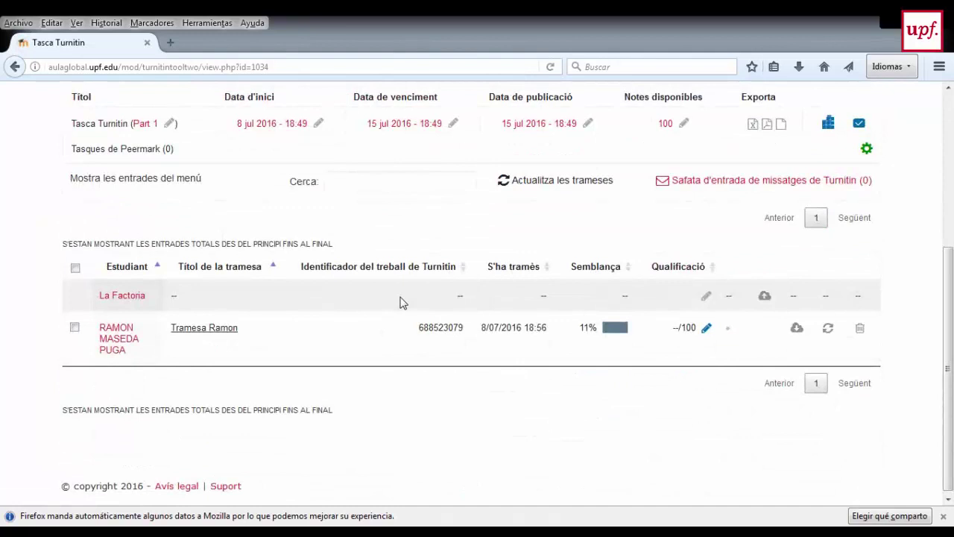
scroll(400, 302, "up", 4)
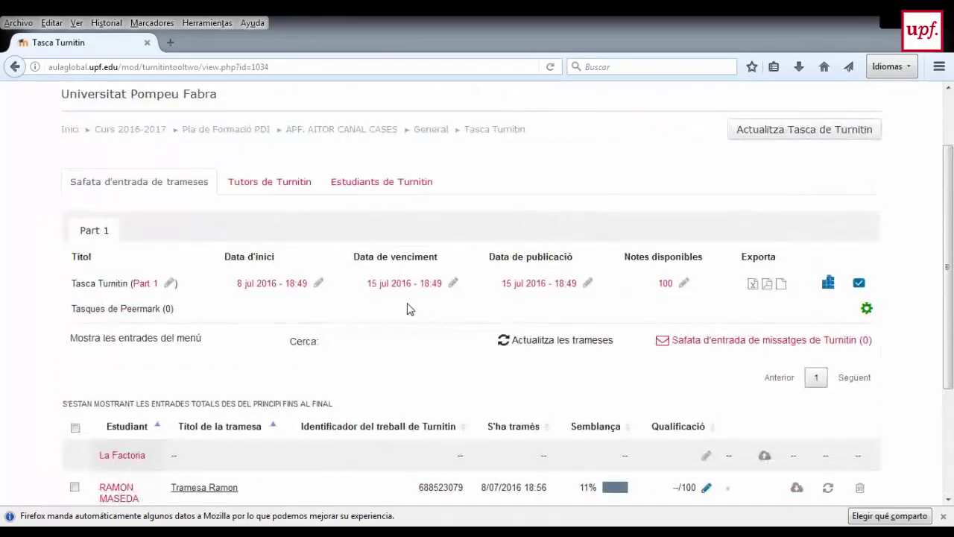
scroll(406, 307, "down", 2)
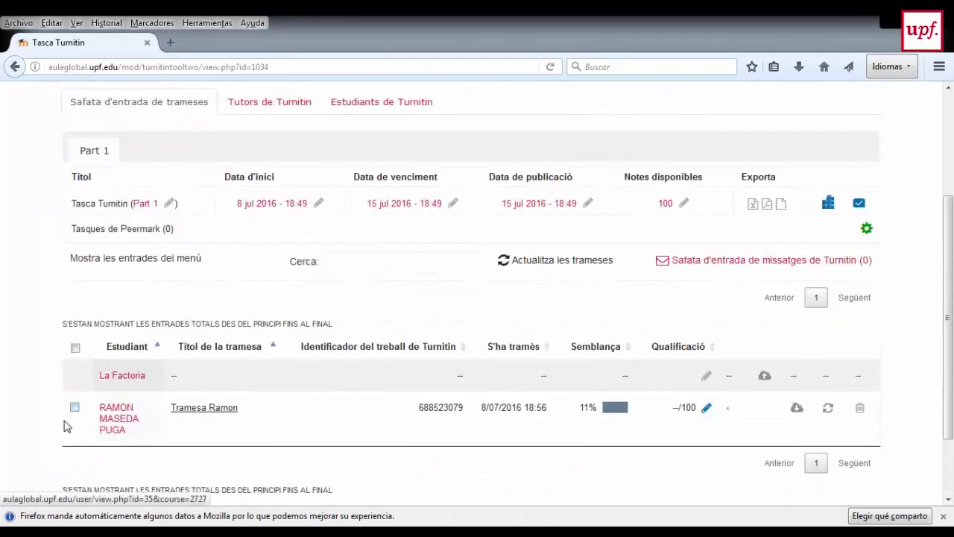
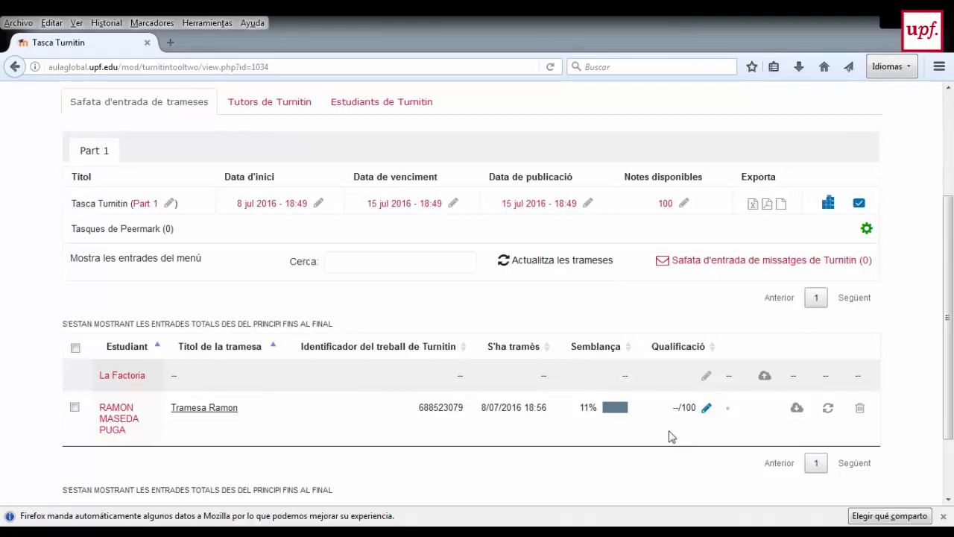
Open the originality report of the student's submission in Tasca Turnitin to examine the highlighted matches and their sources
left_click(859, 412)
left_click(607, 409)
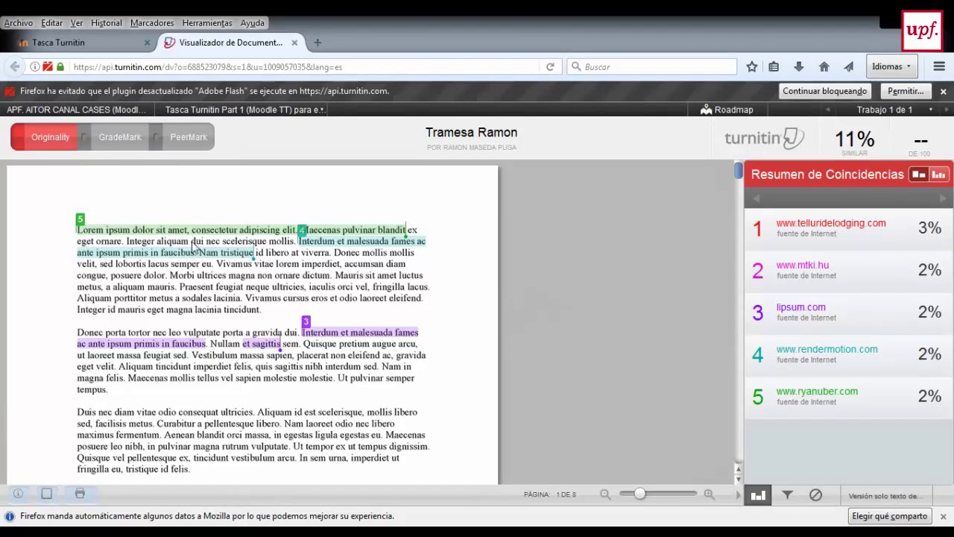
scroll(253, 340, "down", 1)
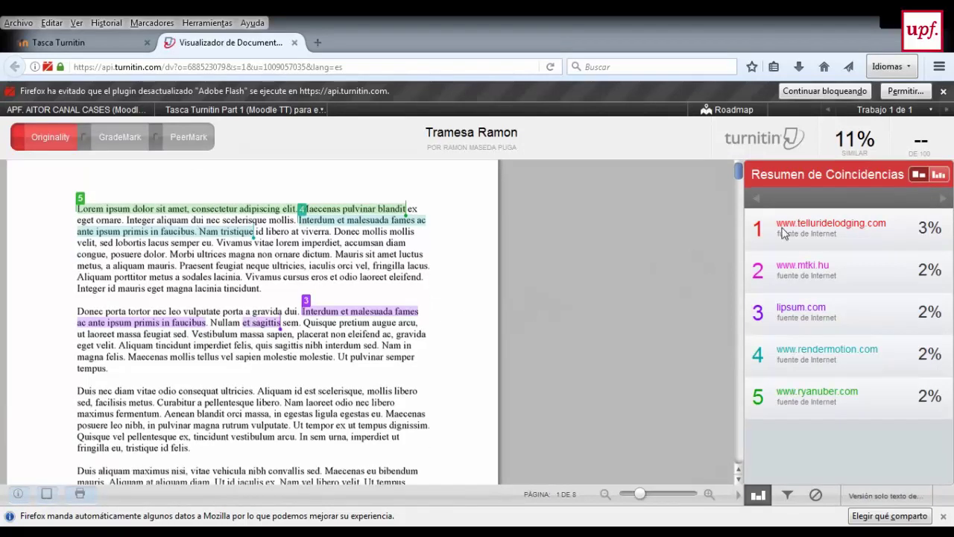
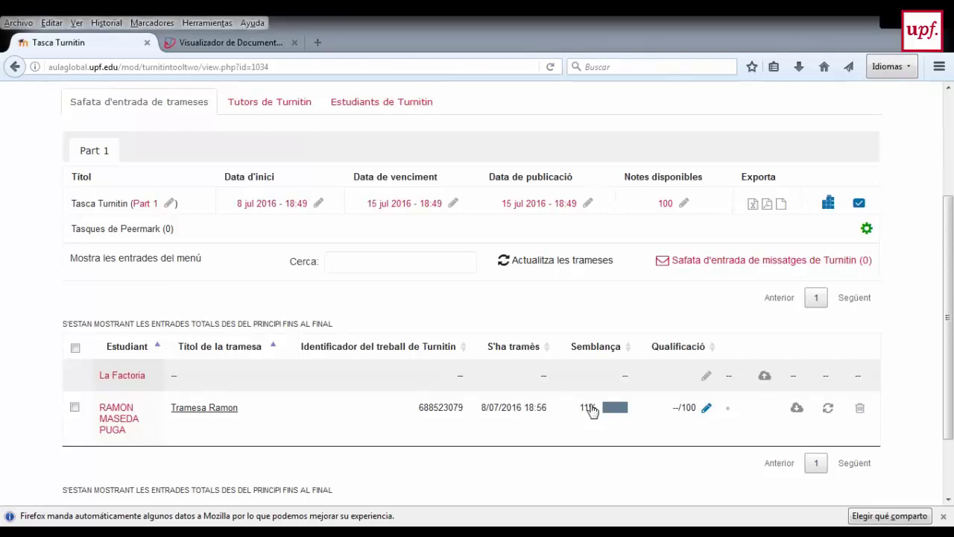
Go back to the Turnitin document viewer and view the report's download and print options without downloading anything
left_click(226, 42)
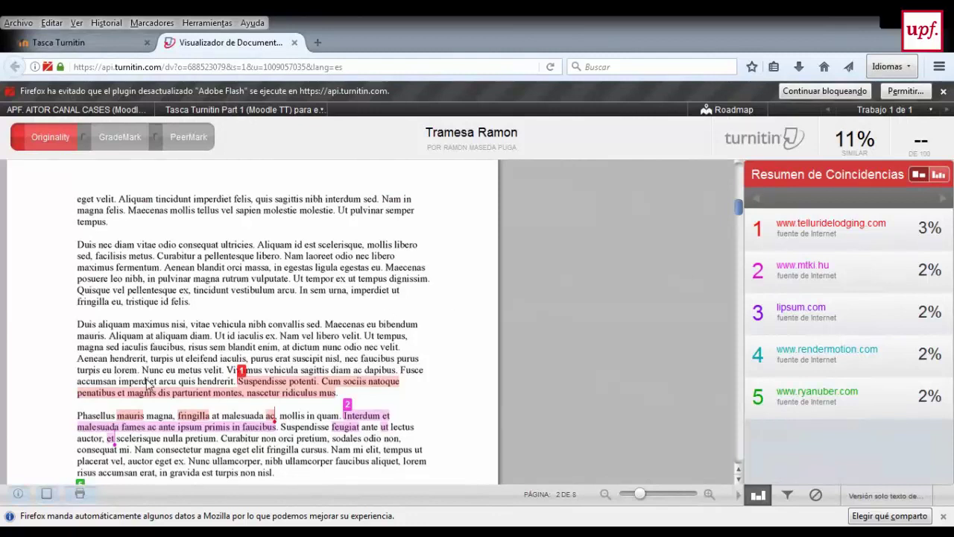
left_click(80, 495)
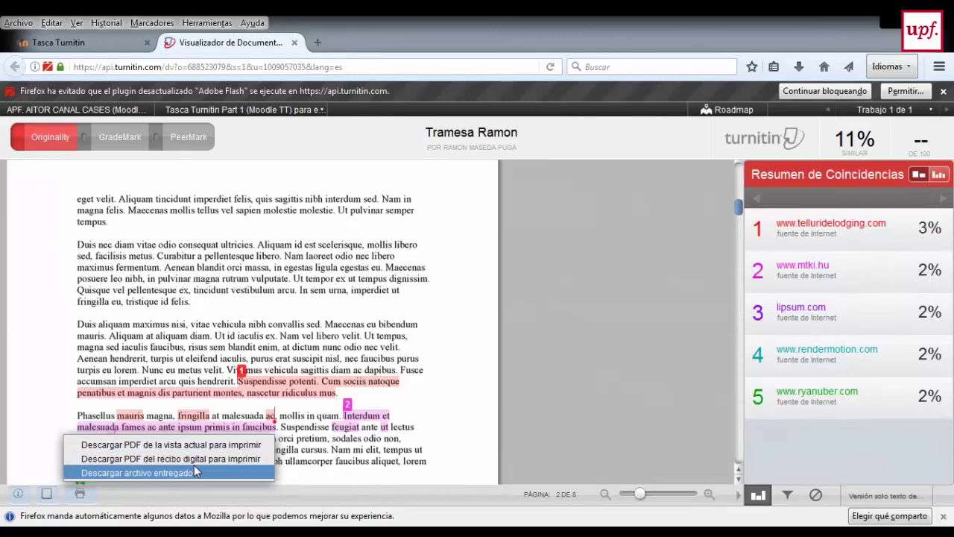
left_click(640, 264)
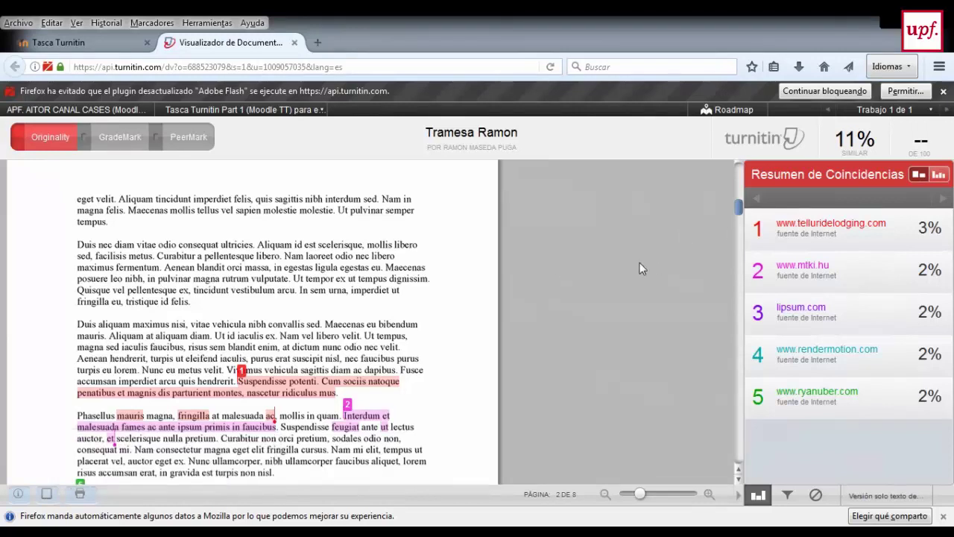
Switch the submission's document viewer from Originality to GradeMark
left_click(128, 142)
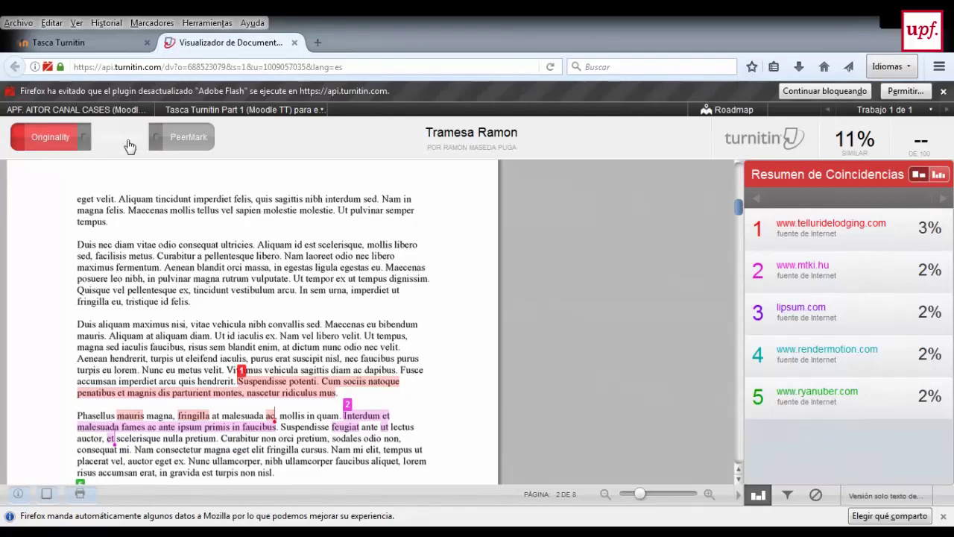